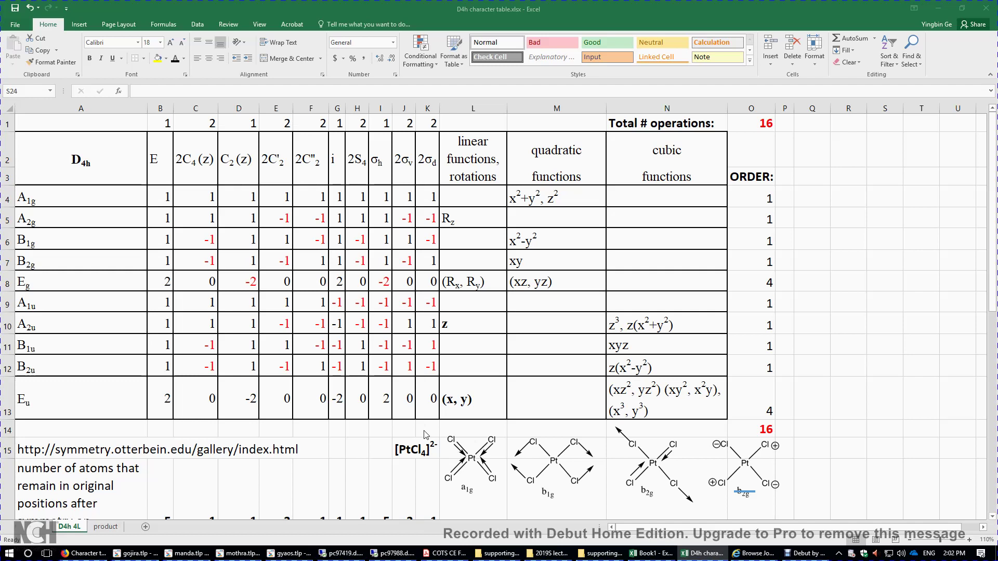
Examine the symmetry operation headings of the D4h character table from E to 2C''2, including the operation counts above them
click(82, 176)
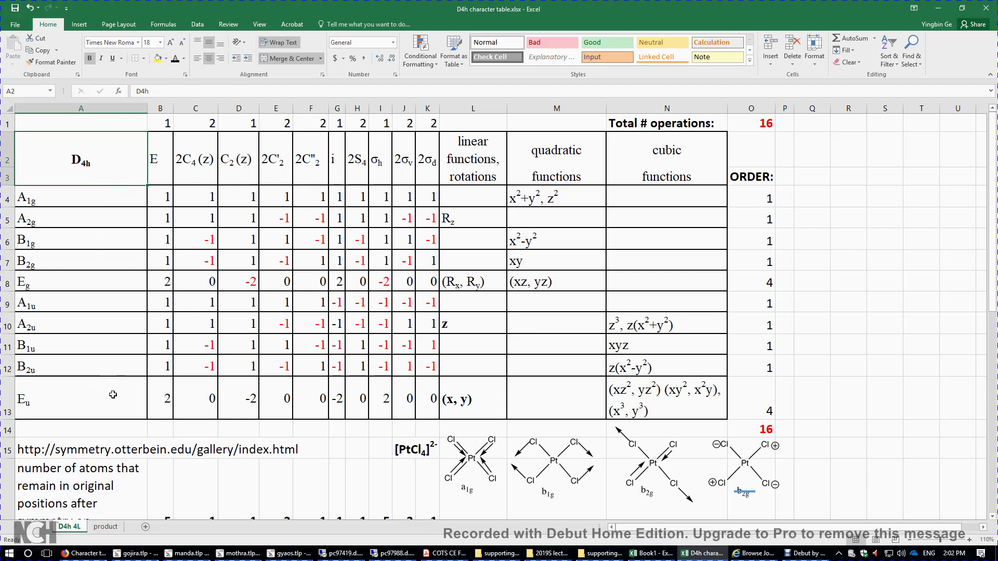
click(161, 167)
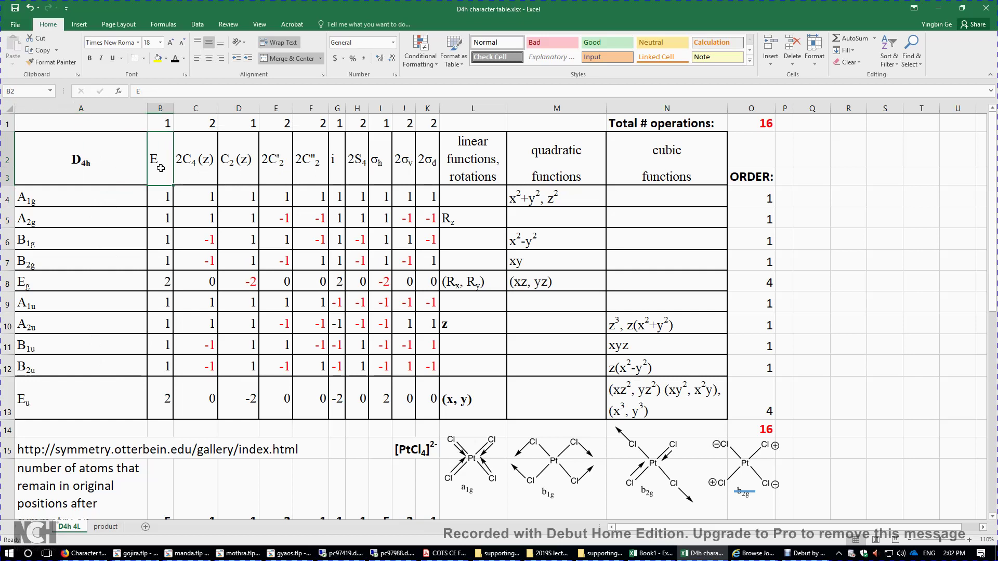
click(204, 167)
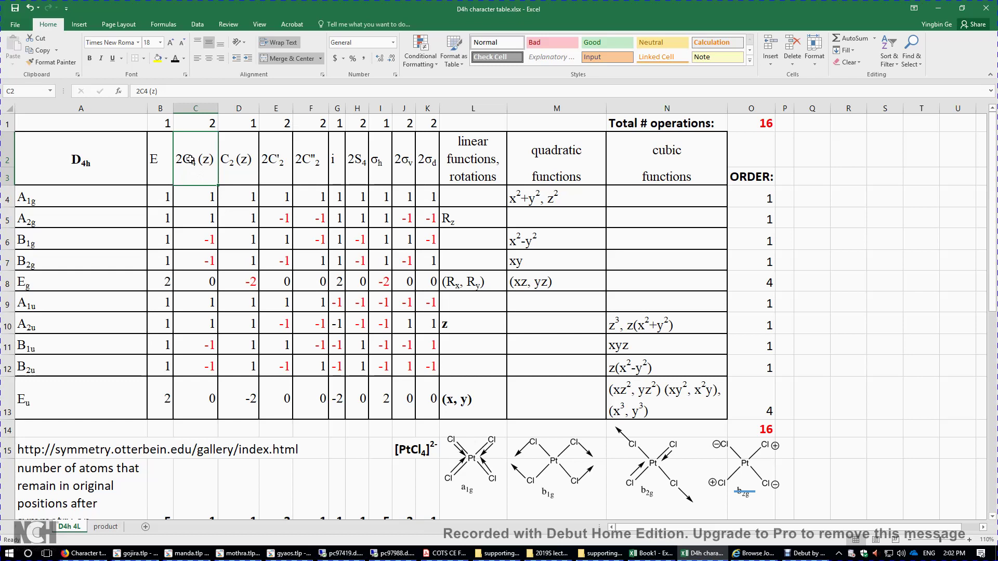
click(210, 123)
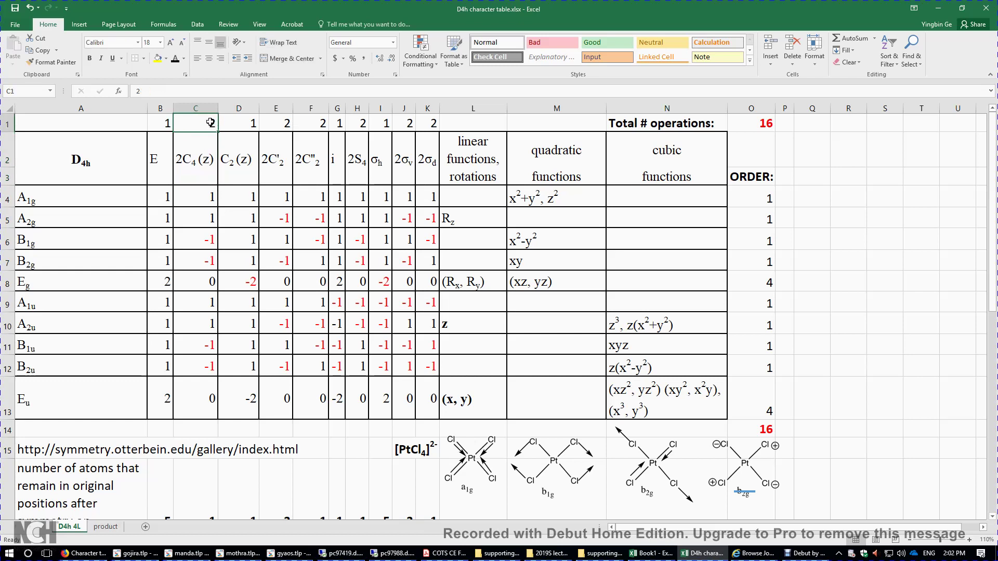
click(203, 154)
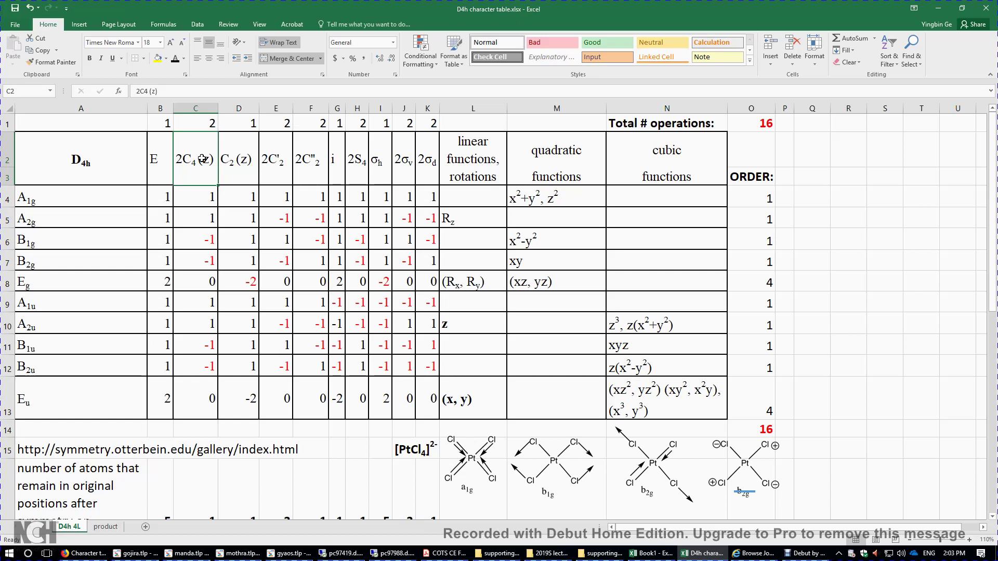
click(241, 162)
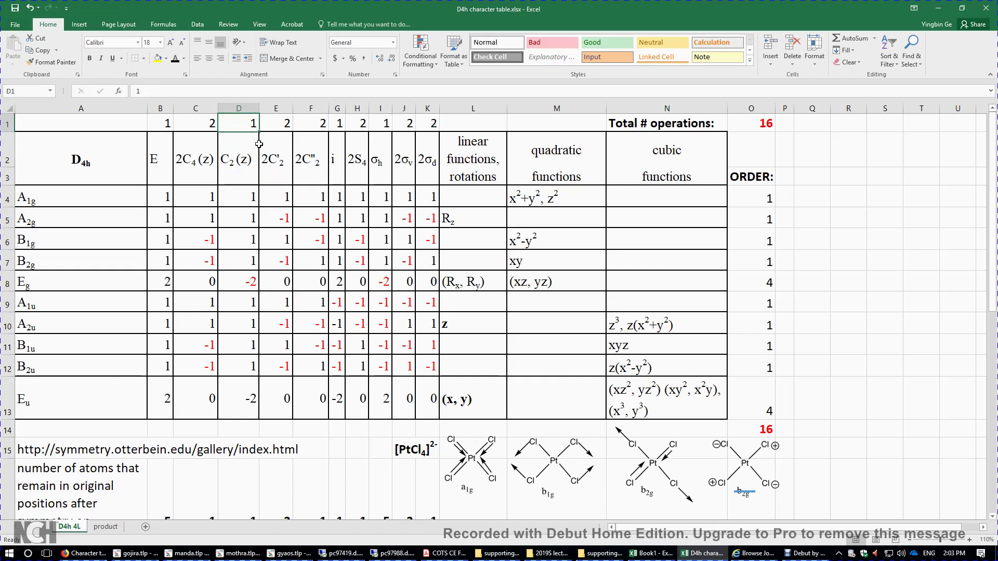
click(281, 167)
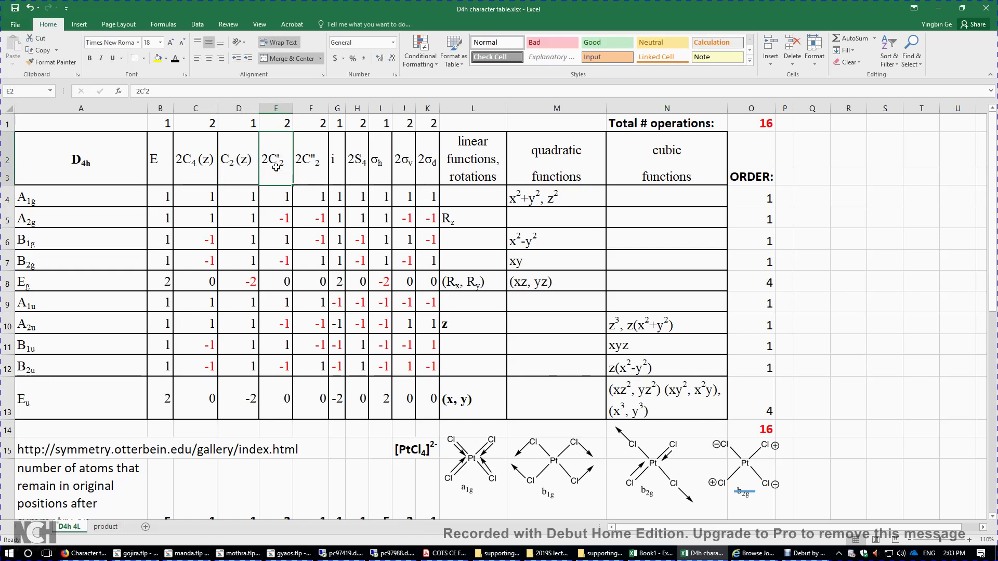
scroll(276, 162, down, 2)
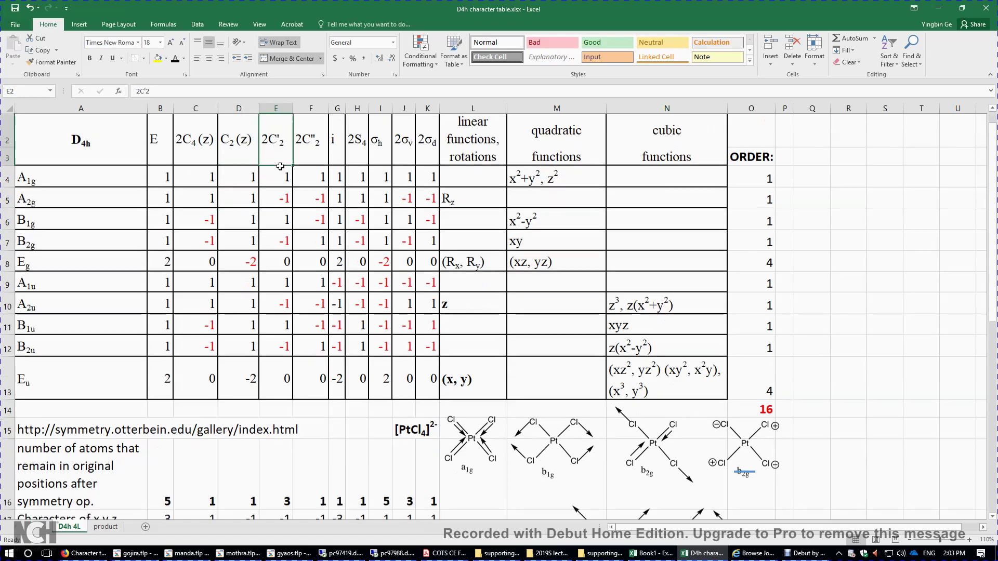
scroll(280, 167, up, 2)
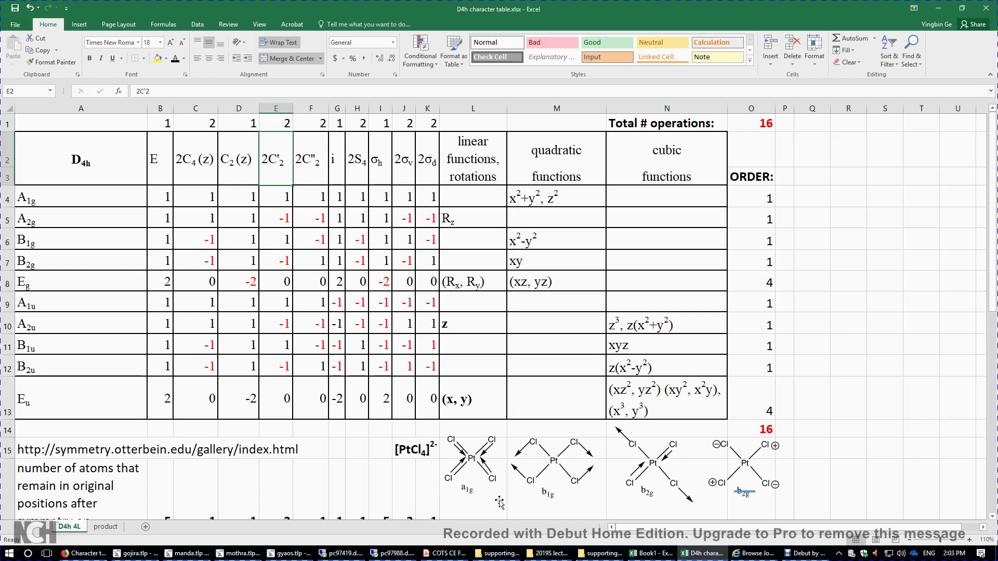
click(315, 166)
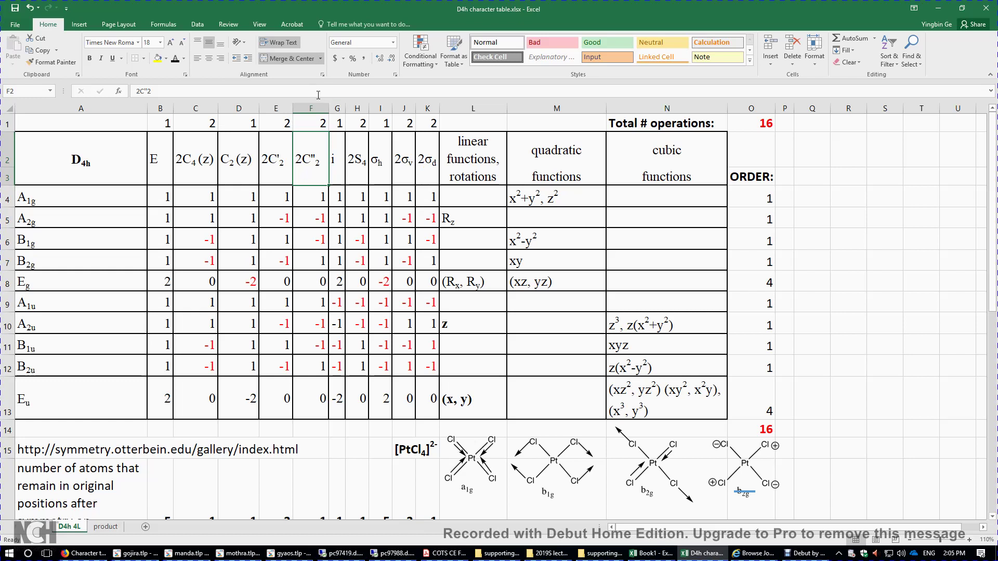
Review row 16's number of atoms remaining in their original positions for each symmetry operation, from E through 2σd
click(154, 167)
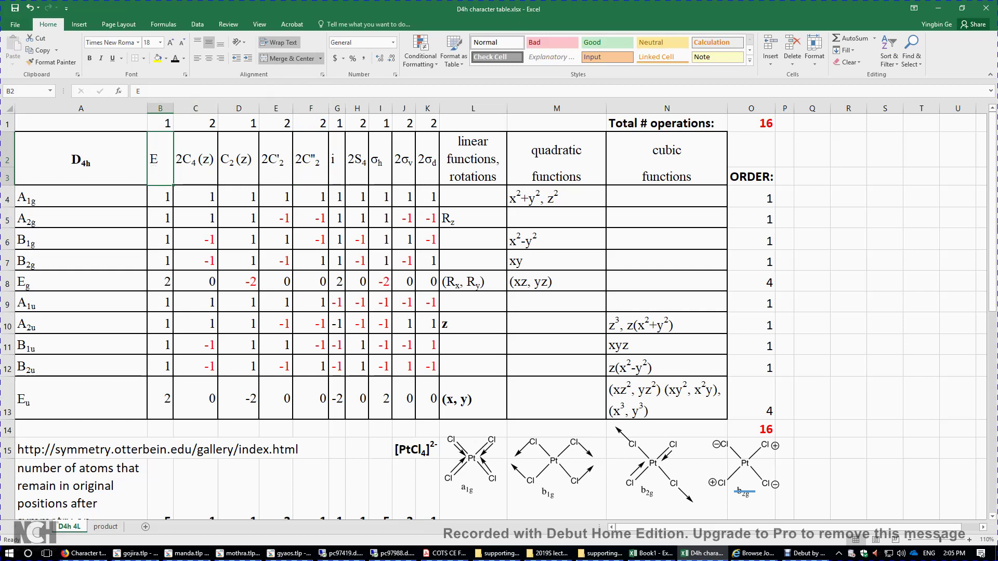
drag(993, 242, 993, 255)
click(163, 492)
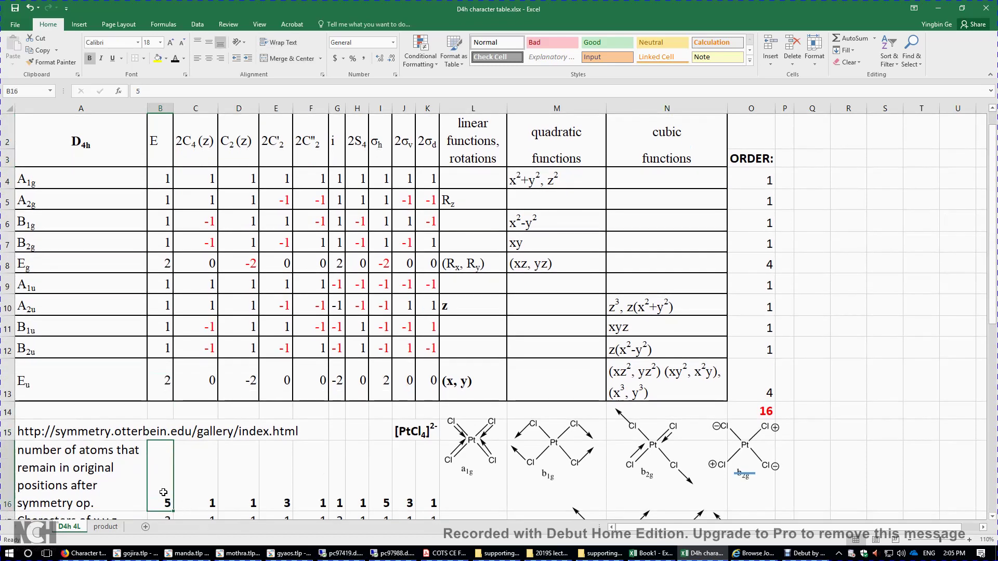
click(200, 140)
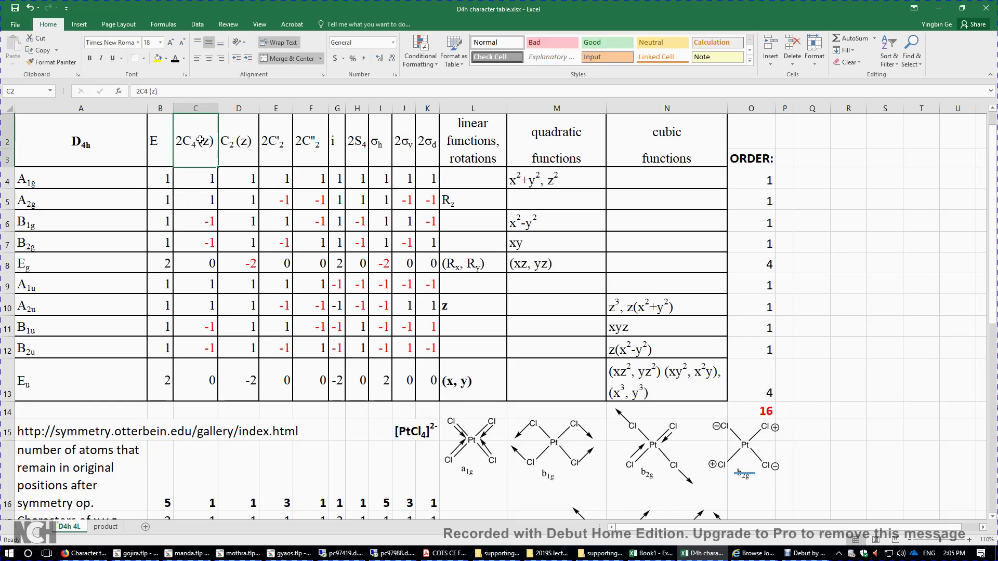
click(198, 485)
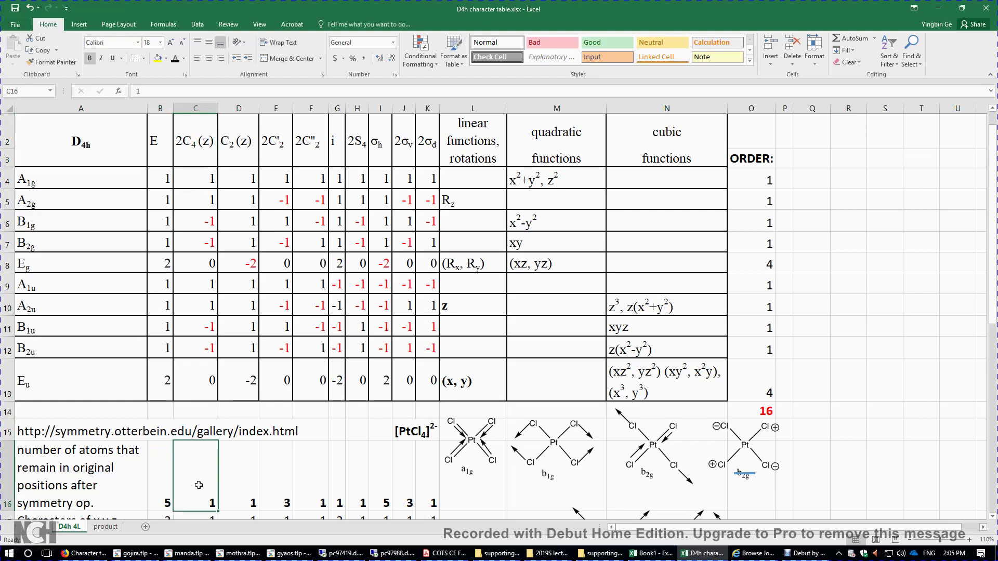
click(228, 498)
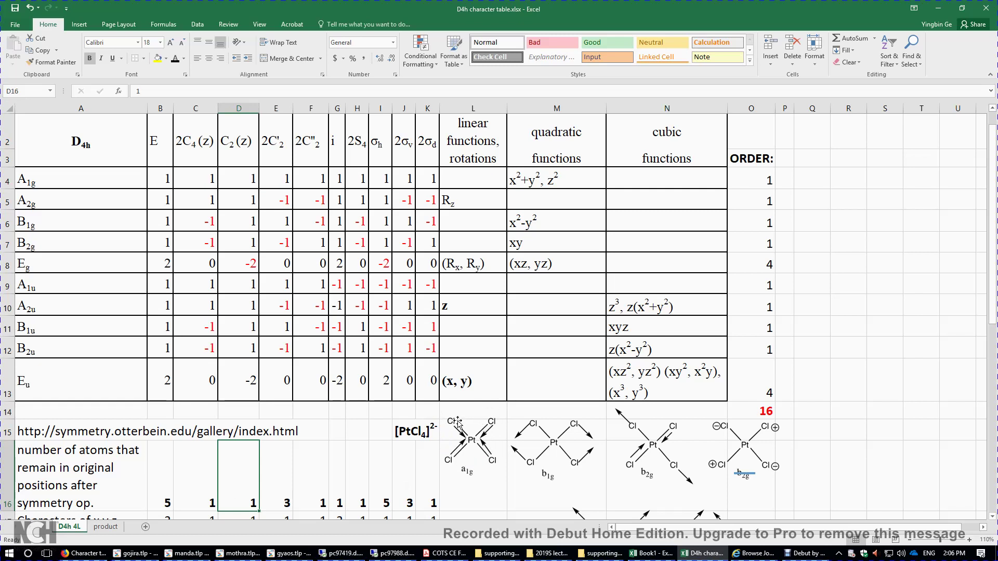
click(280, 503)
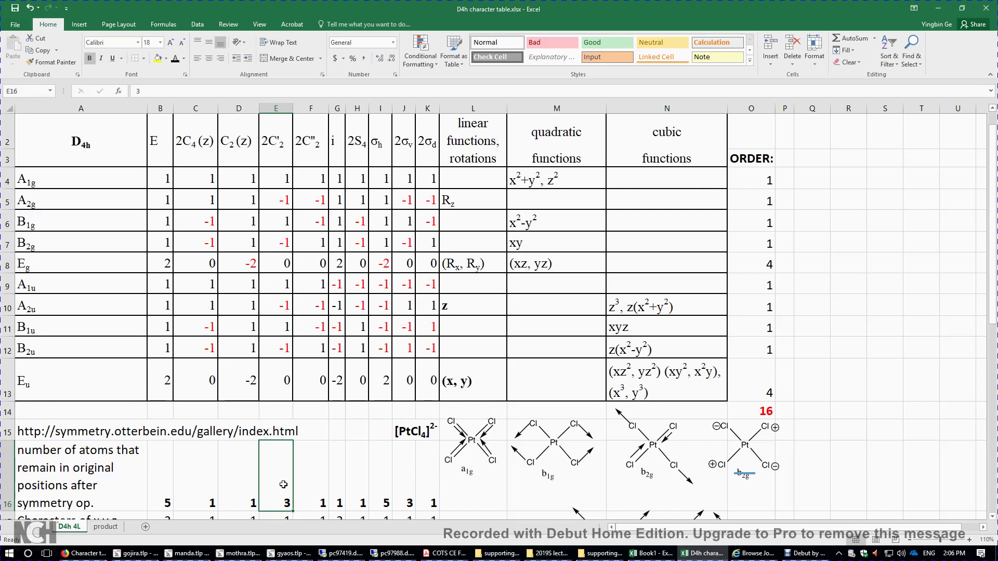
click(319, 485)
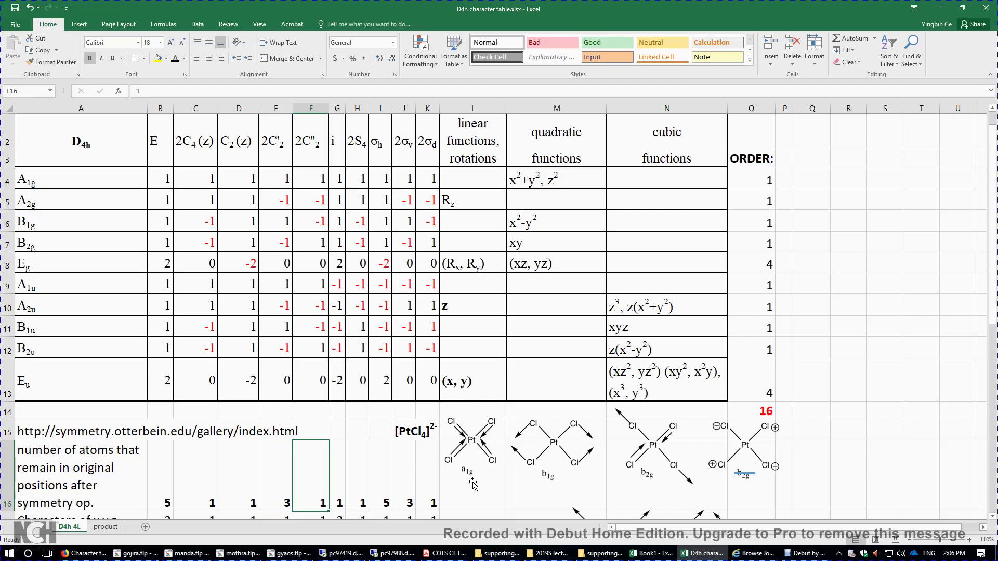
click(336, 502)
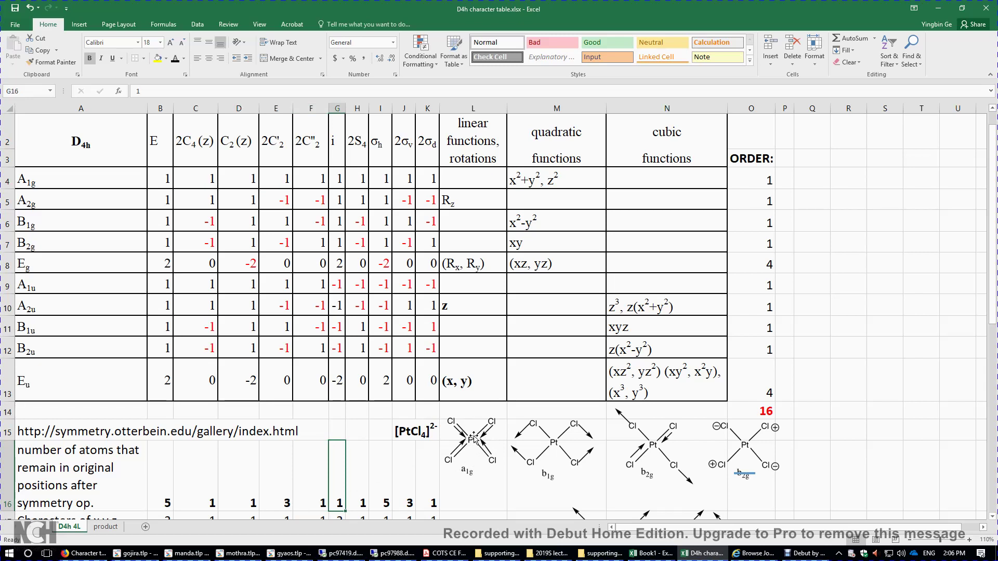
click(360, 493)
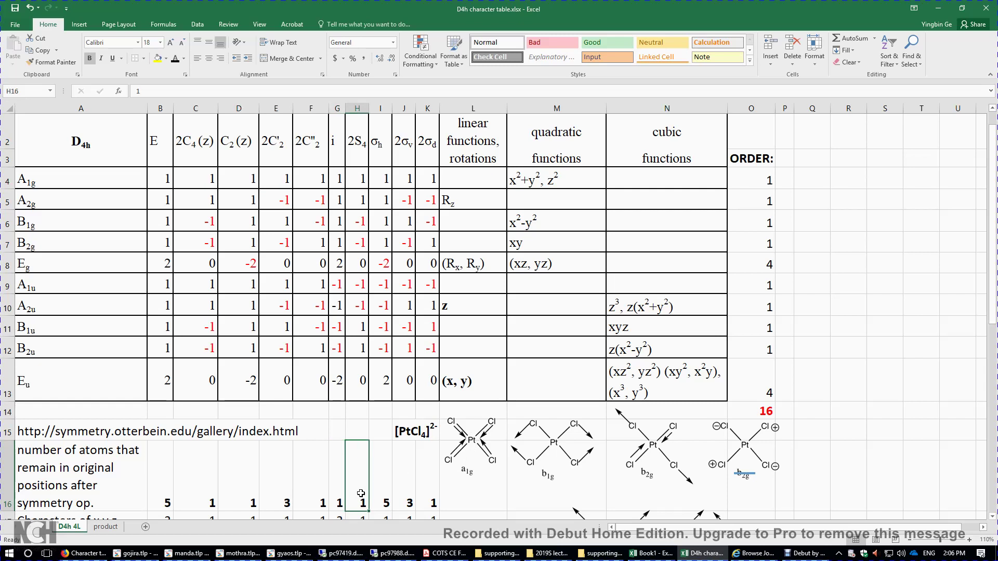
click(383, 496)
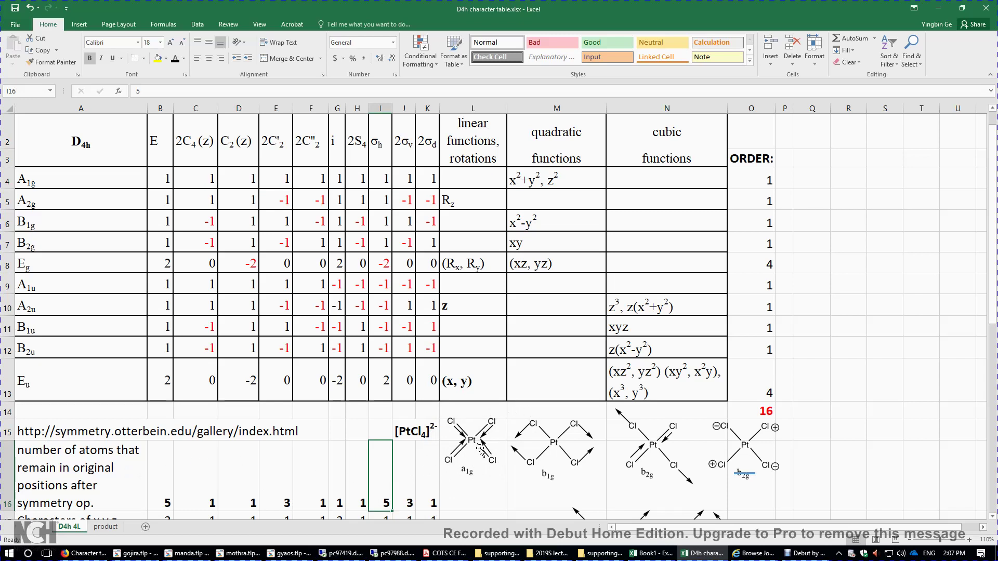
click(400, 493)
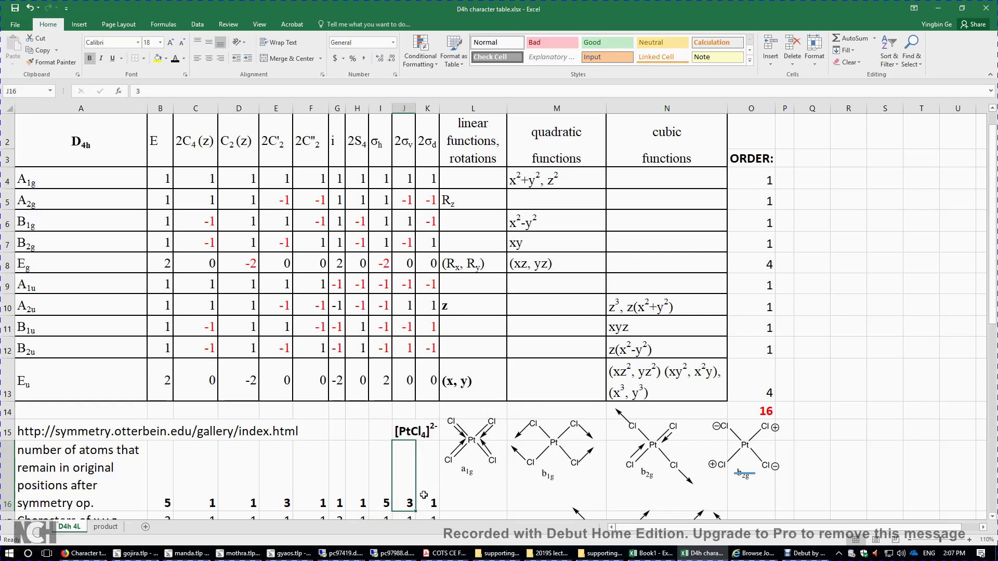
click(424, 494)
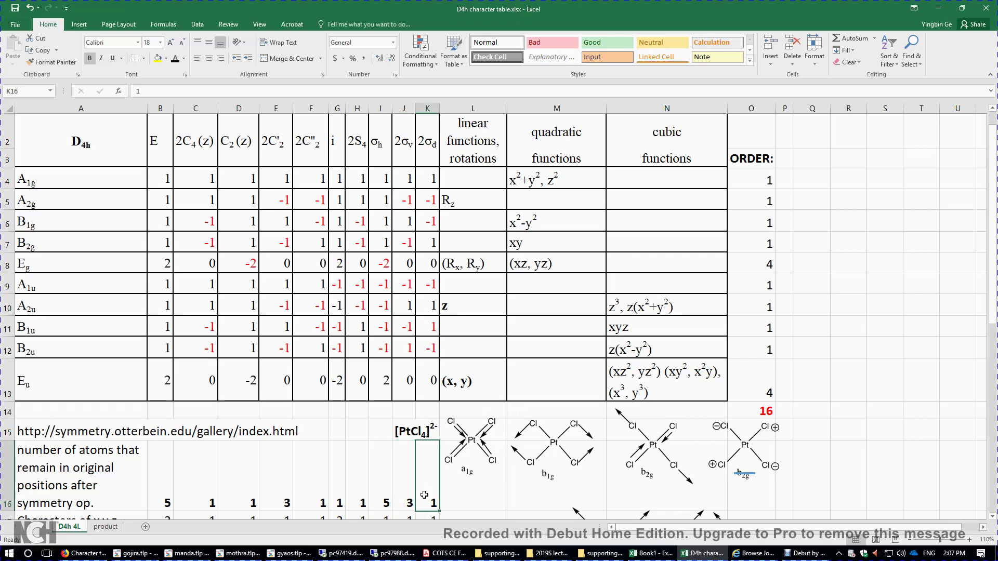
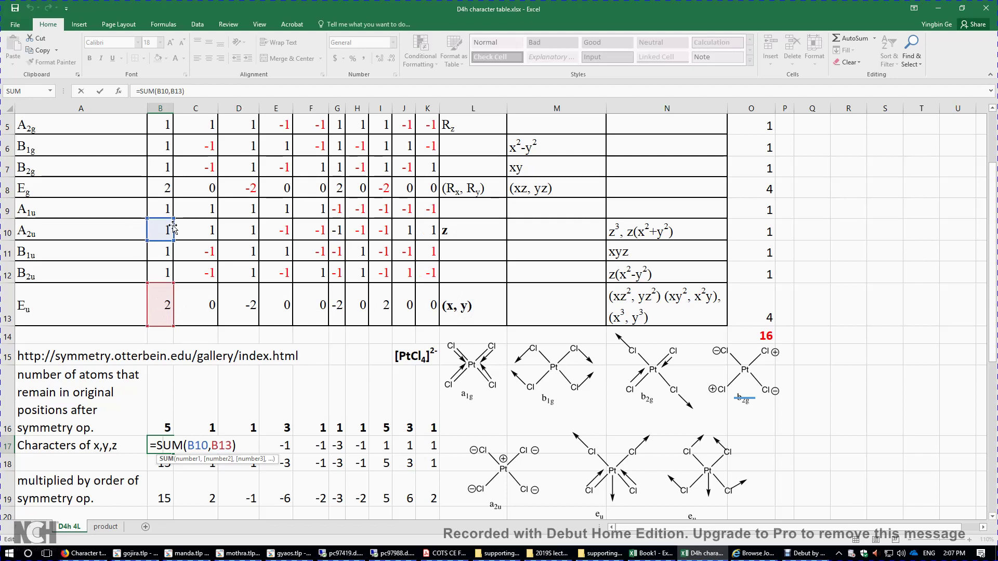
Enter =SUM(B10,B13) in B17 for the characters of x,y,z and fill the formula across to K17
key(Return)
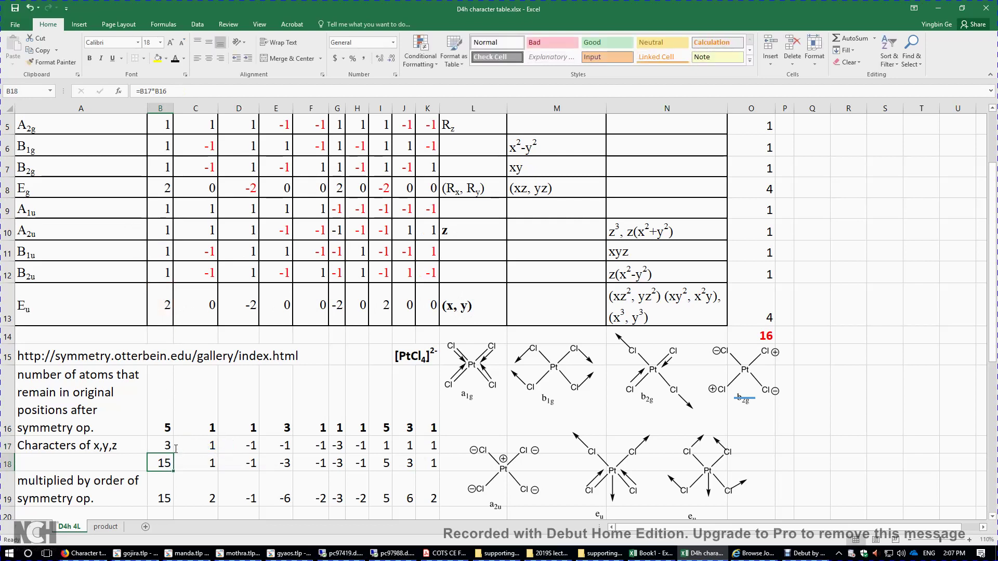
click(172, 451)
drag(174, 454, 437, 445)
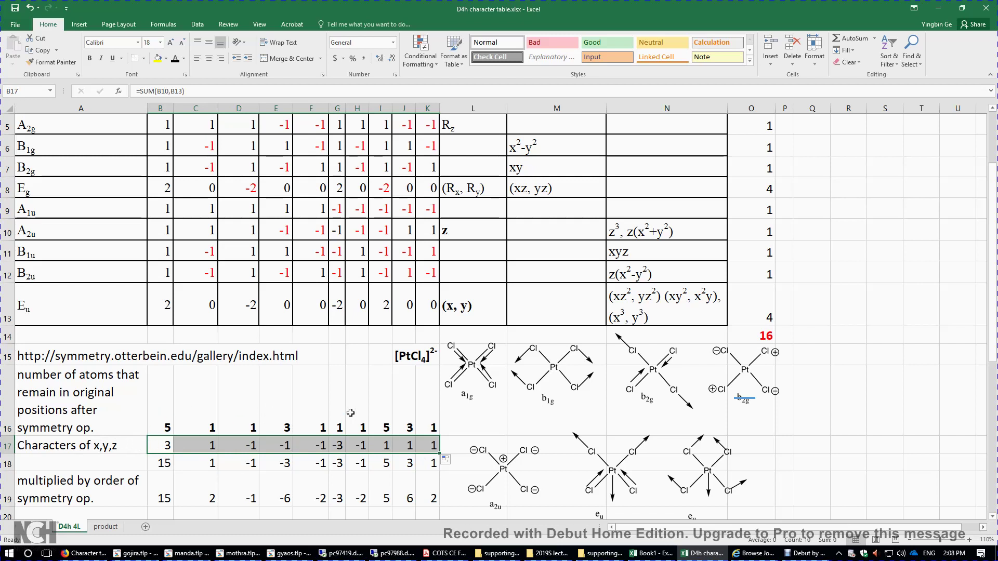
Enter =B17*B16 in B18 to multiply the x,y,z characters by the unmoved atoms, and fill it across to K18
click(163, 464)
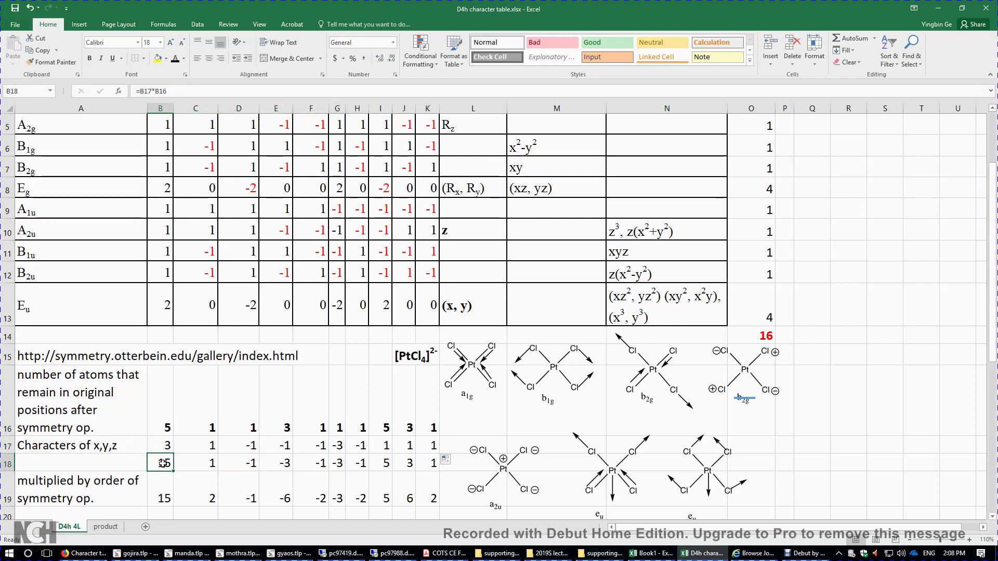
double_click(162, 464)
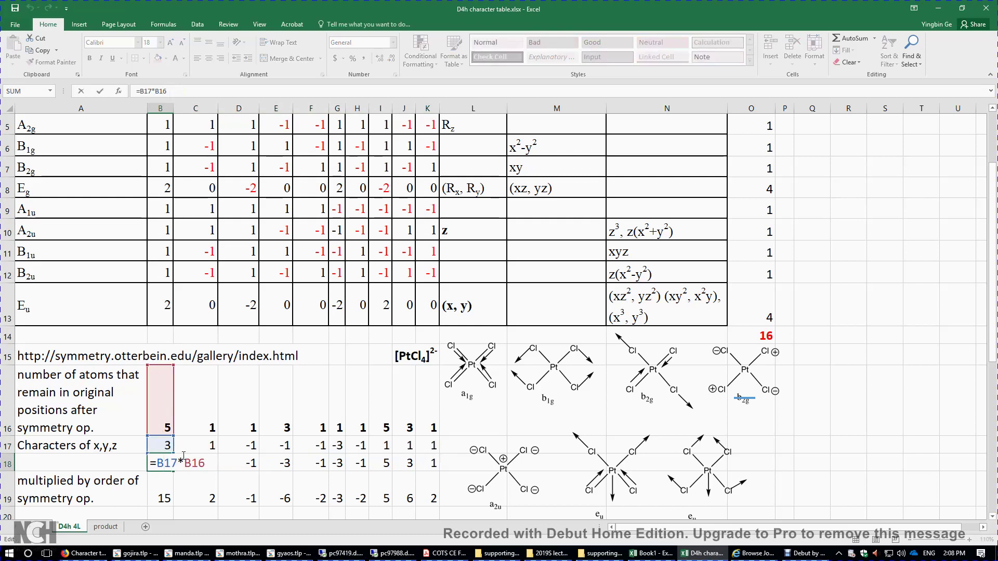
key(Return)
click(159, 463)
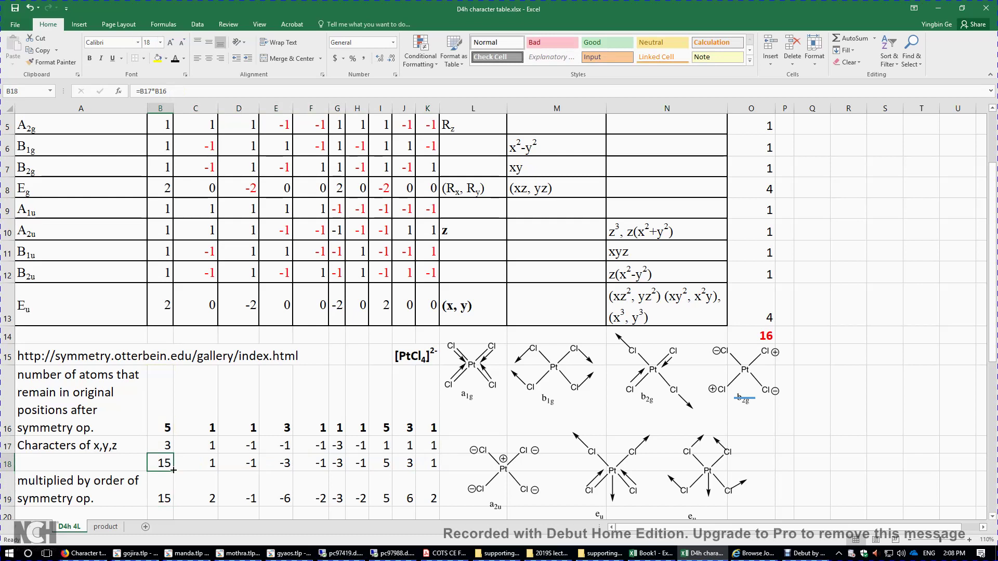
drag(173, 470, 436, 463)
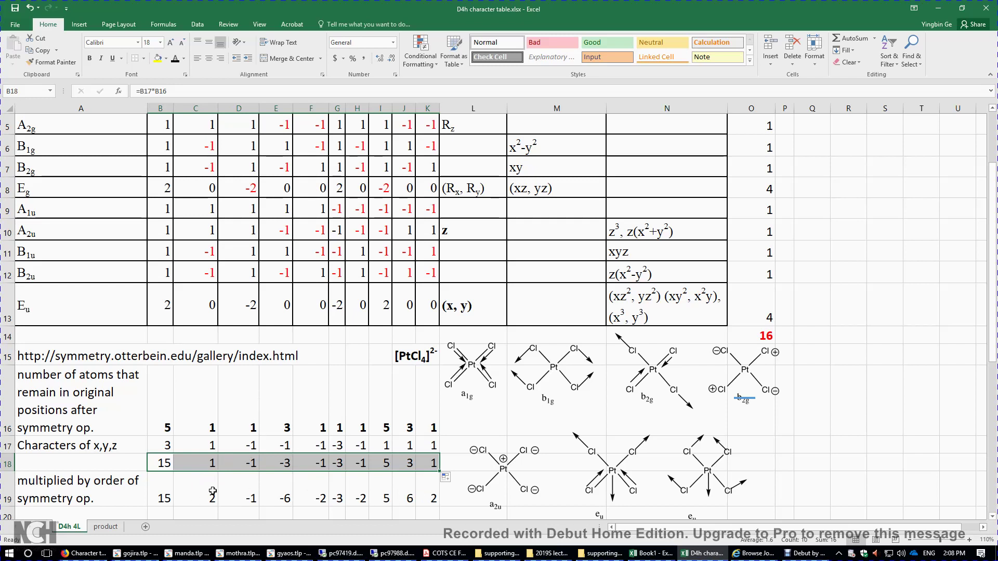
Enter =B18*B1 in B19 to multiply by the order of each symmetry operation, and fill it across to K19
click(282, 474)
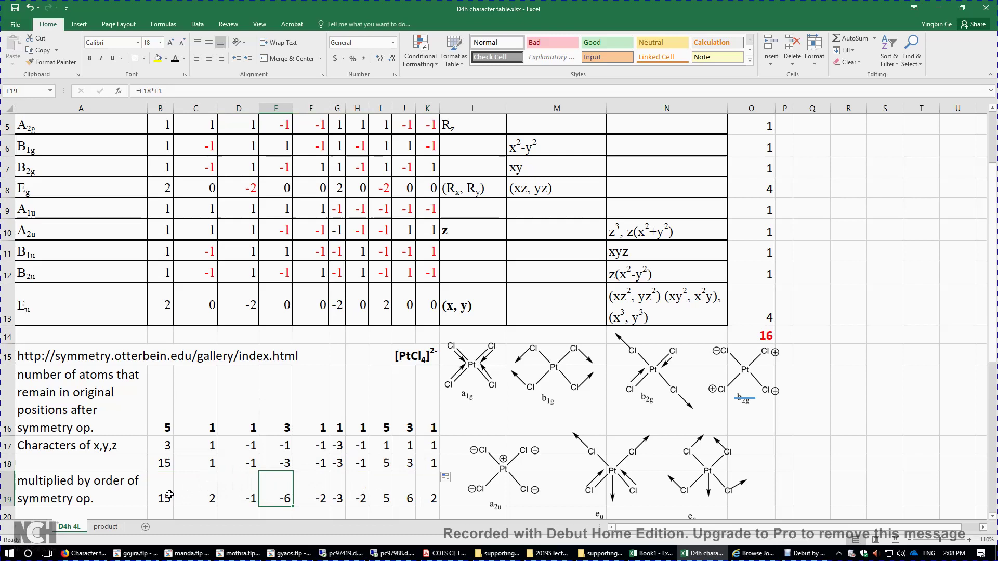
click(164, 463)
drag(165, 463, 432, 463)
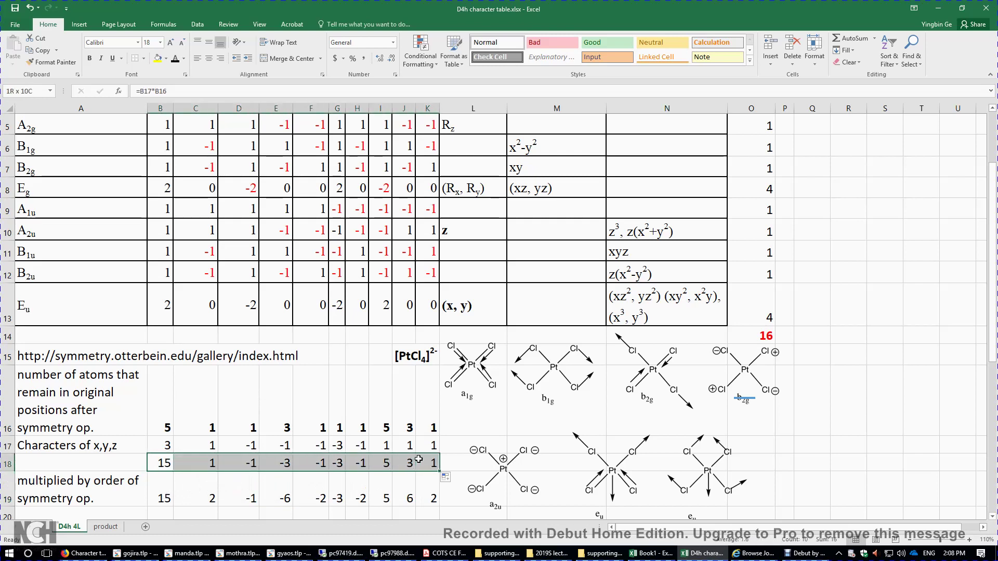
scroll(271, 333, up, 2)
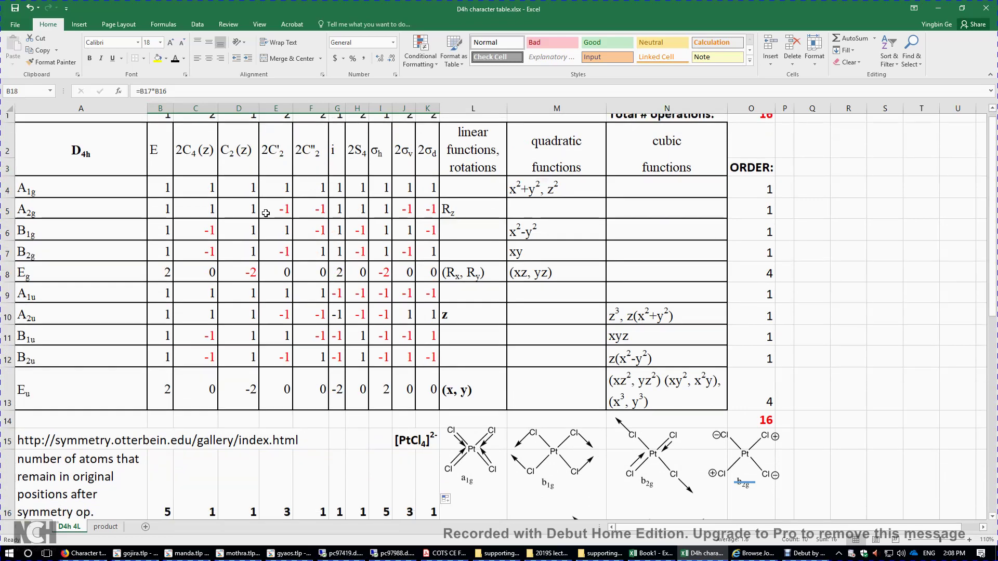
scroll(260, 213, down, 2)
double_click(159, 446)
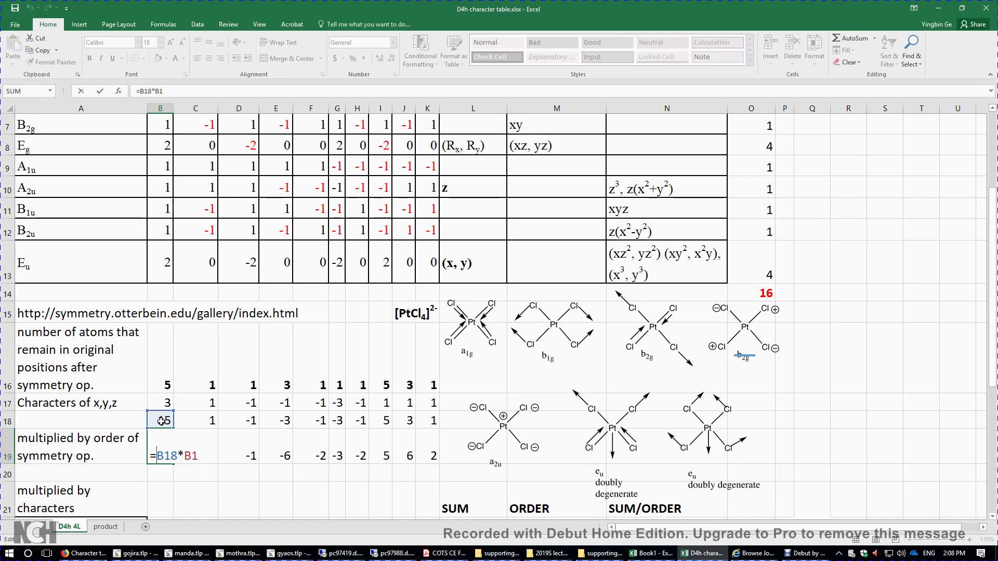
scroll(161, 421, up, 2)
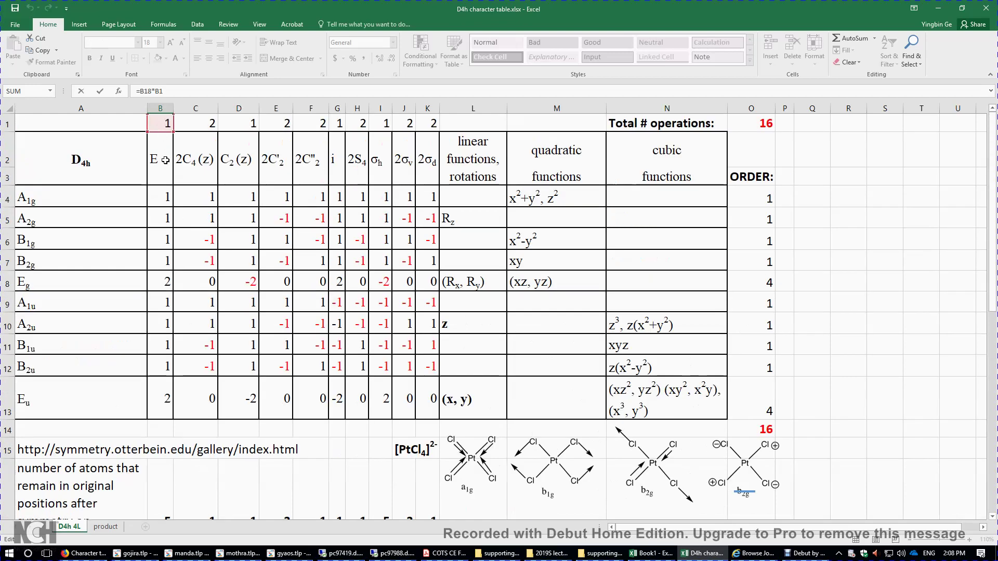
key(Return)
click(165, 470)
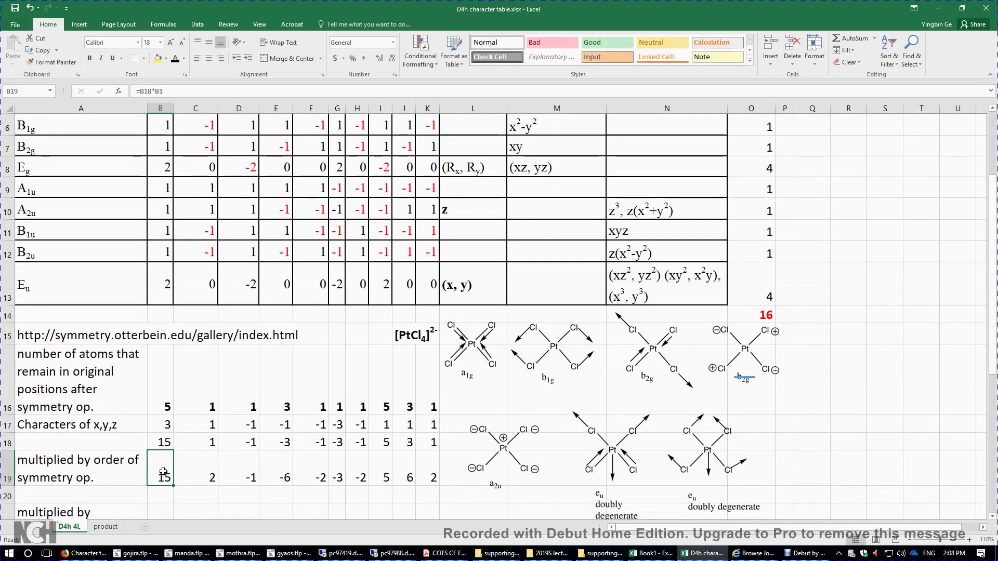
drag(173, 486, 435, 484)
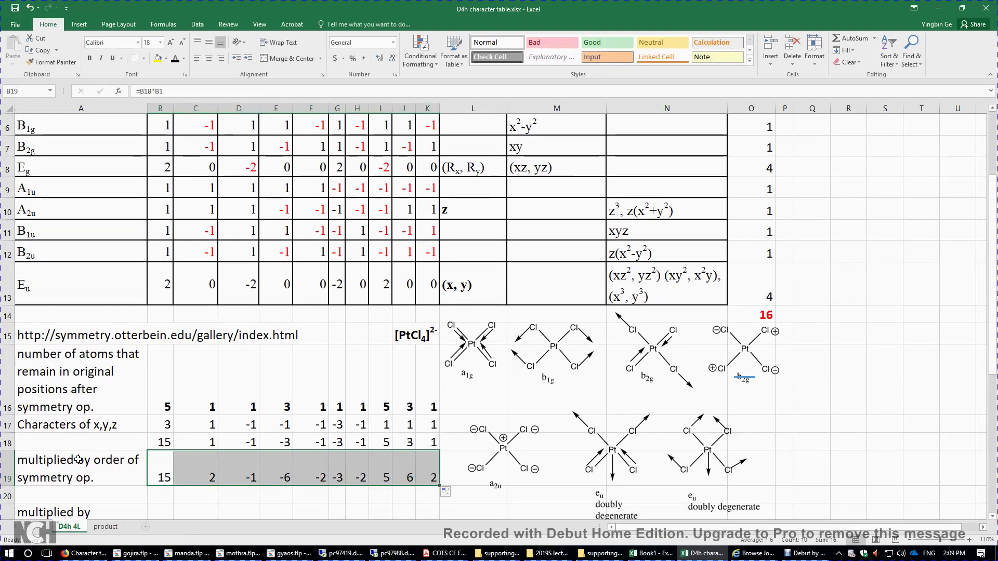
Enter =B$19*B4 in B22 to multiply row 19 by the A1g characters, and fill it across to K22 and down to row 31
scroll(83, 458, down, 1)
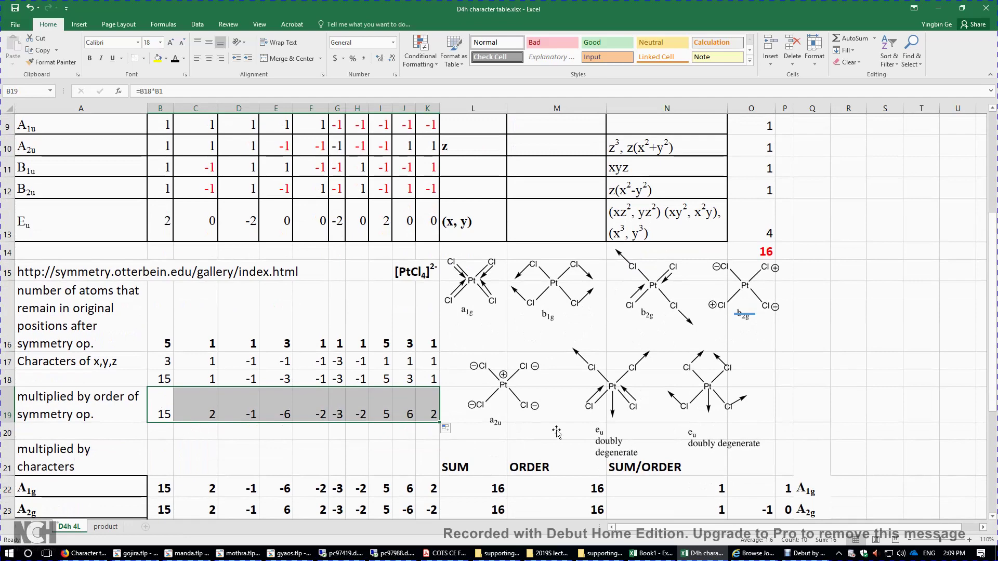
scroll(409, 402, up, 1)
scroll(409, 402, up, 1)
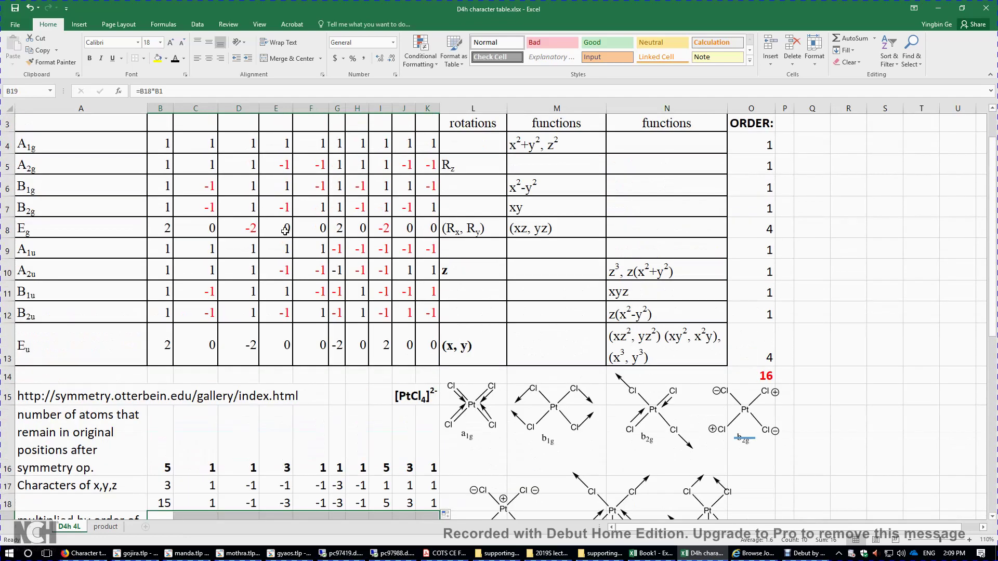
scroll(275, 190, up, 1)
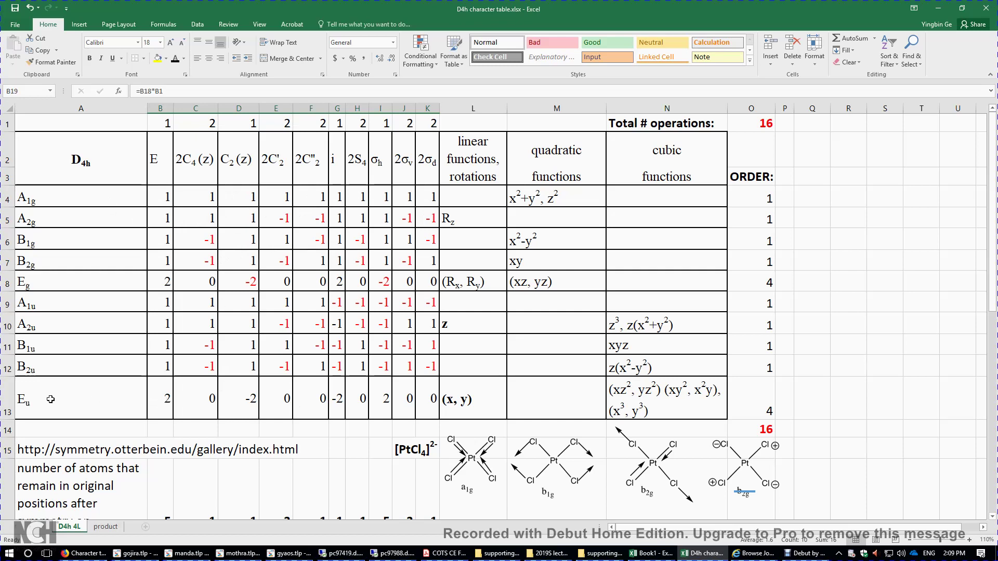
scroll(289, 323, down, 4)
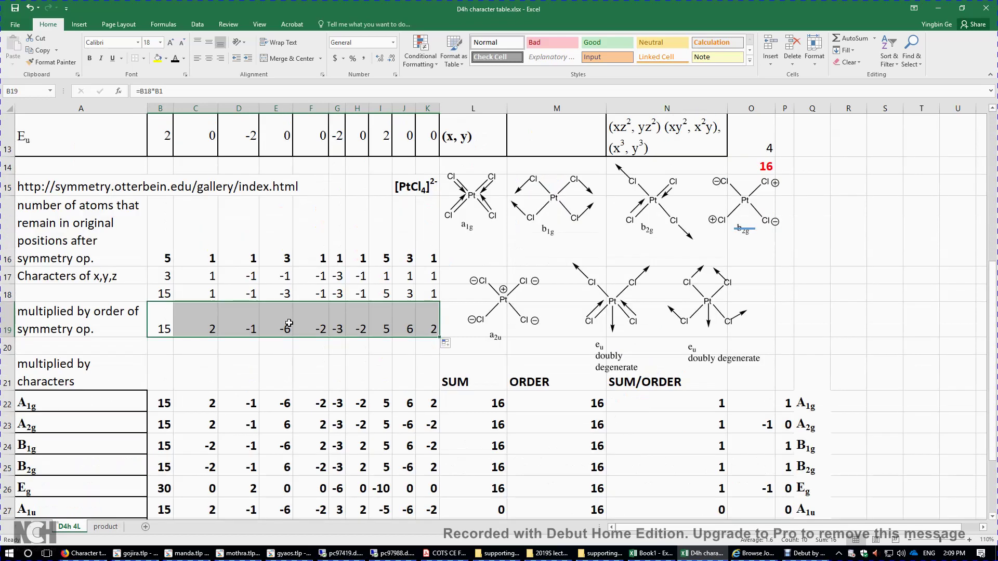
double_click(162, 403)
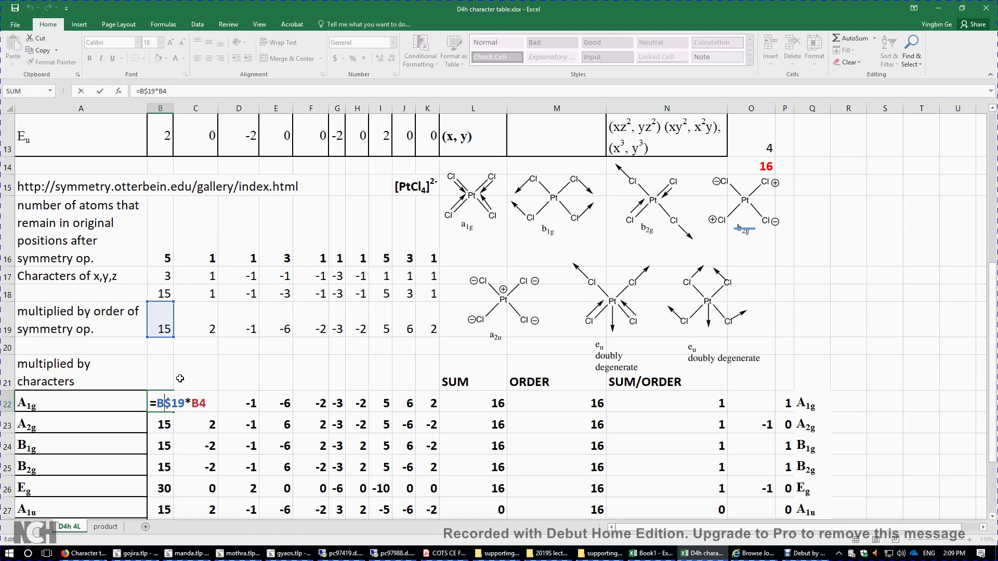
scroll(187, 365, up, 4)
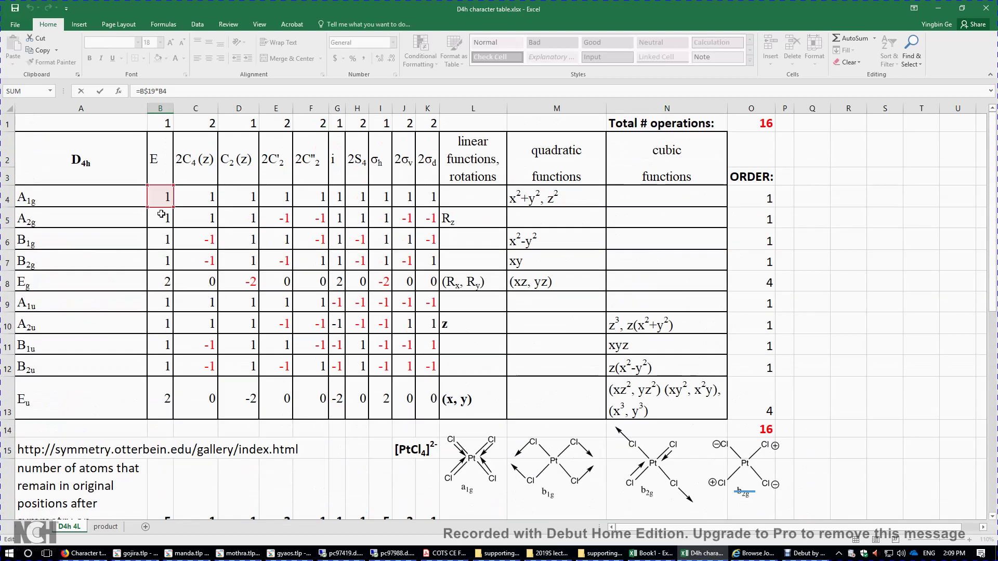
scroll(84, 201, down, 5)
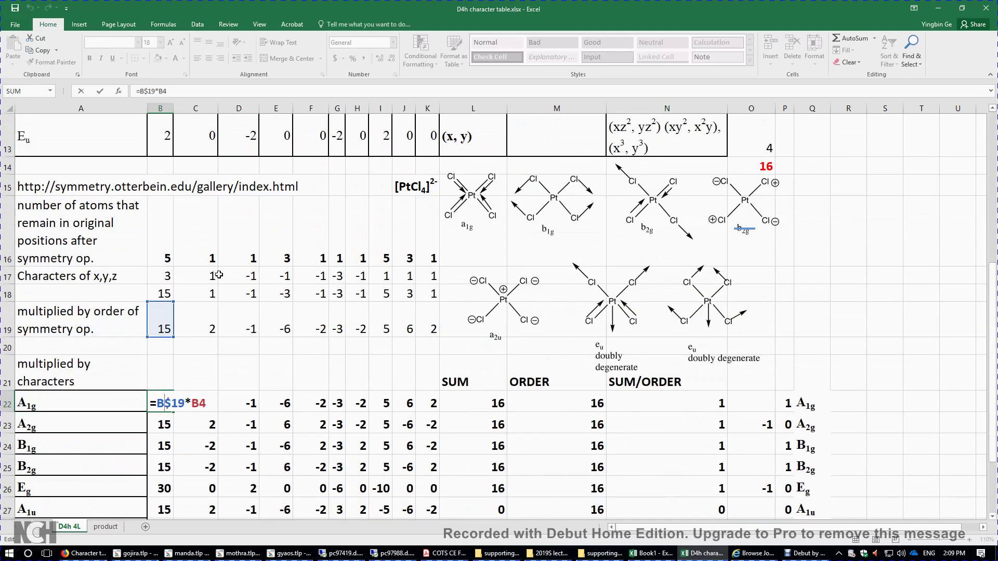
key(Return)
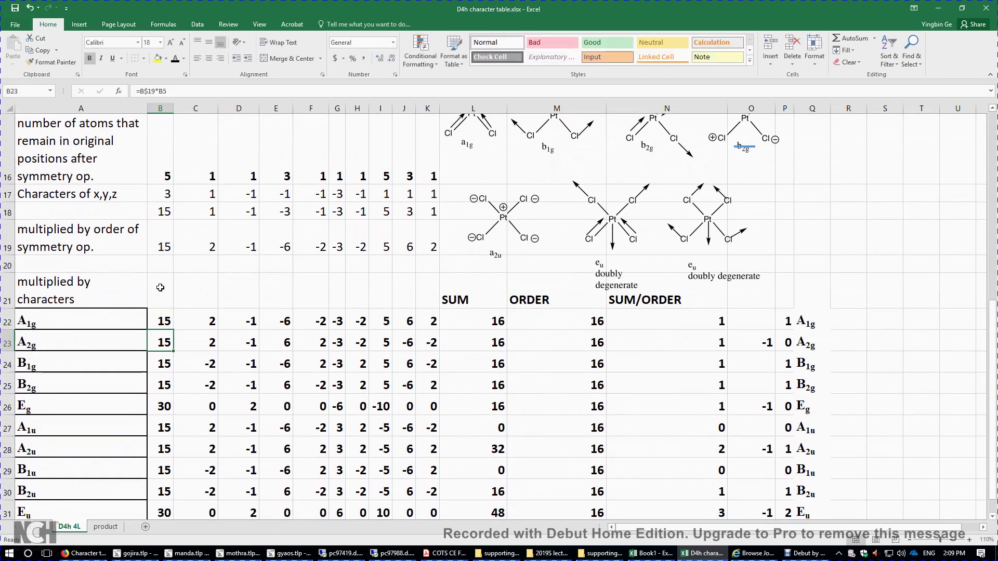
click(166, 320)
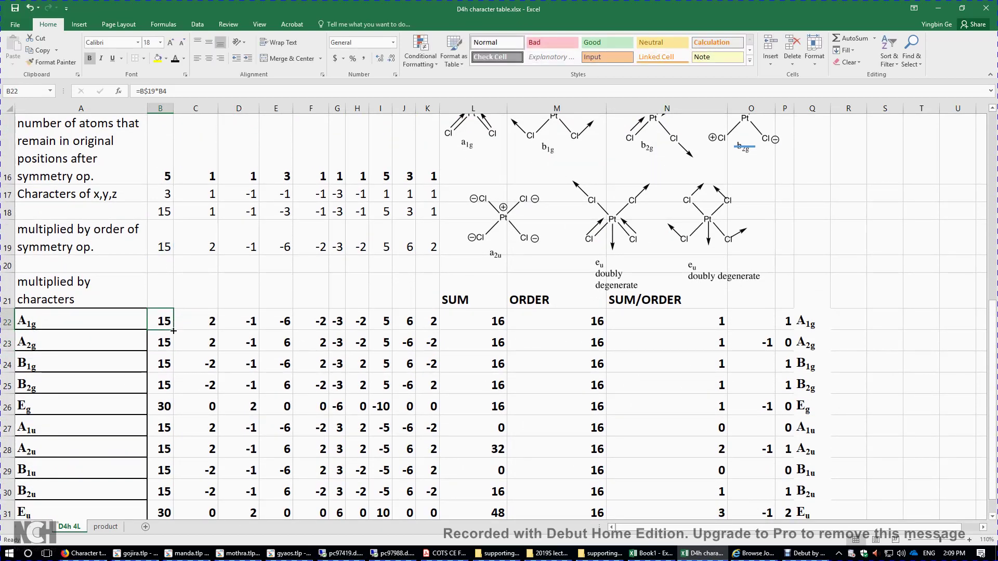
drag(173, 331, 436, 330)
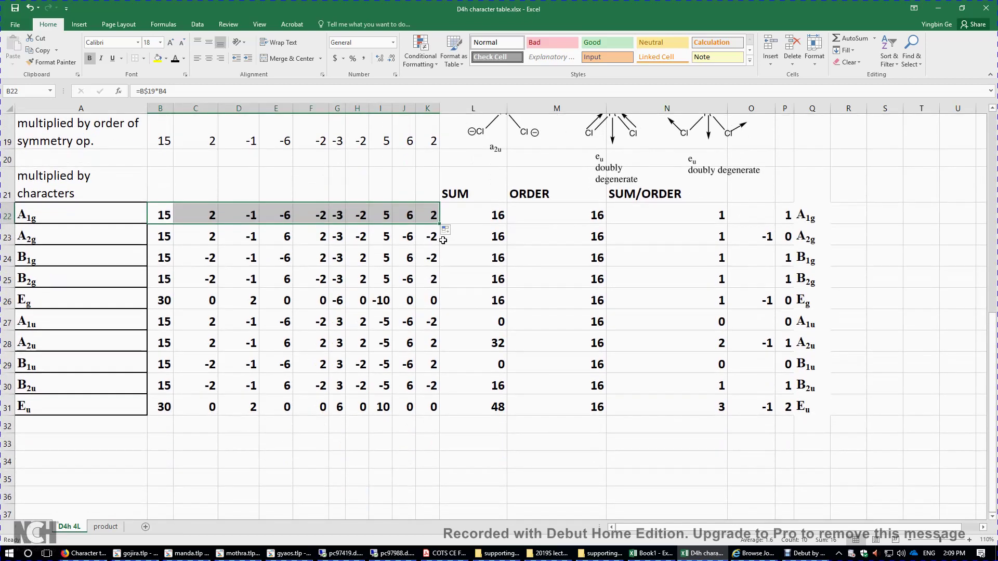
scroll(441, 333, down, 1)
mouse_move(441, 225)
mouse_down()
mouse_move(455, 398)
mouse_move(448, 411)
mouse_up()
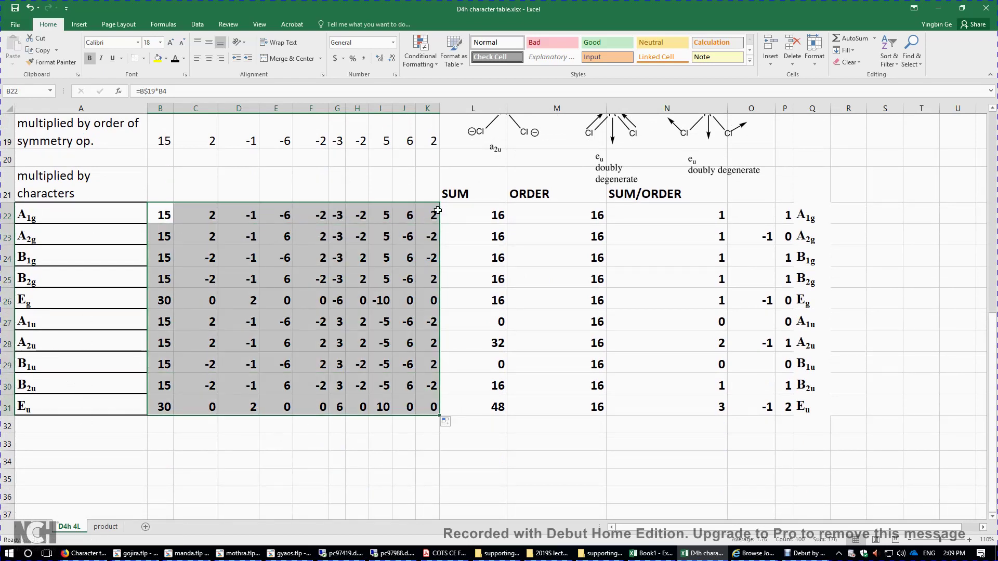
Enter =SUM(B22:K22) in L22 to total the A1g row, and fill the formula down to L31
double_click(492, 208)
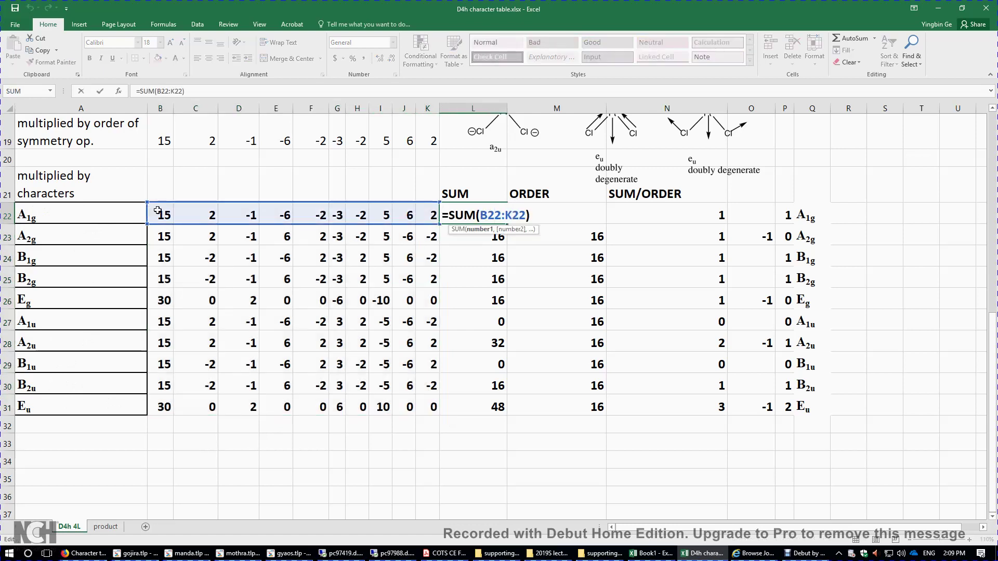
key(Return)
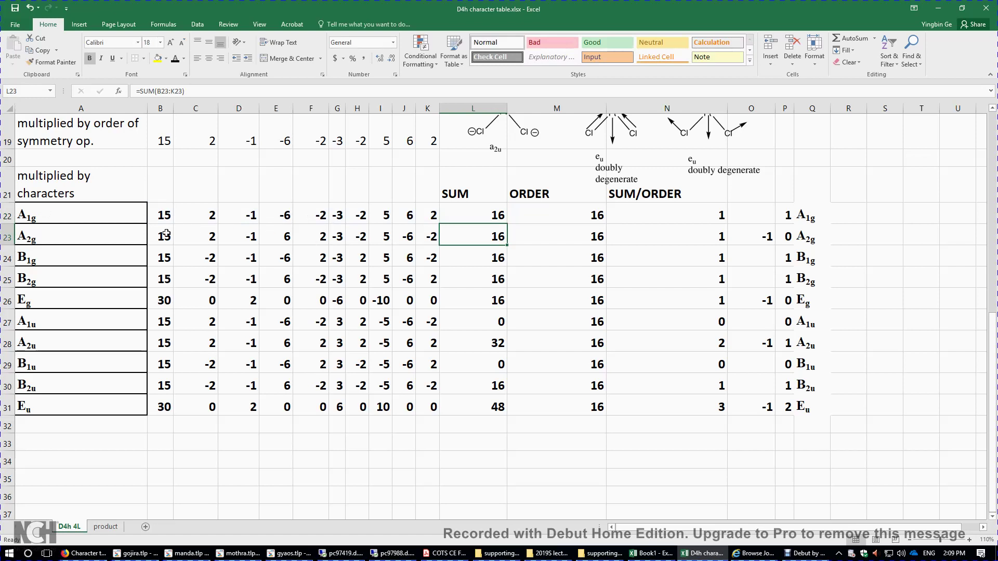
drag(166, 234, 432, 235)
click(503, 217)
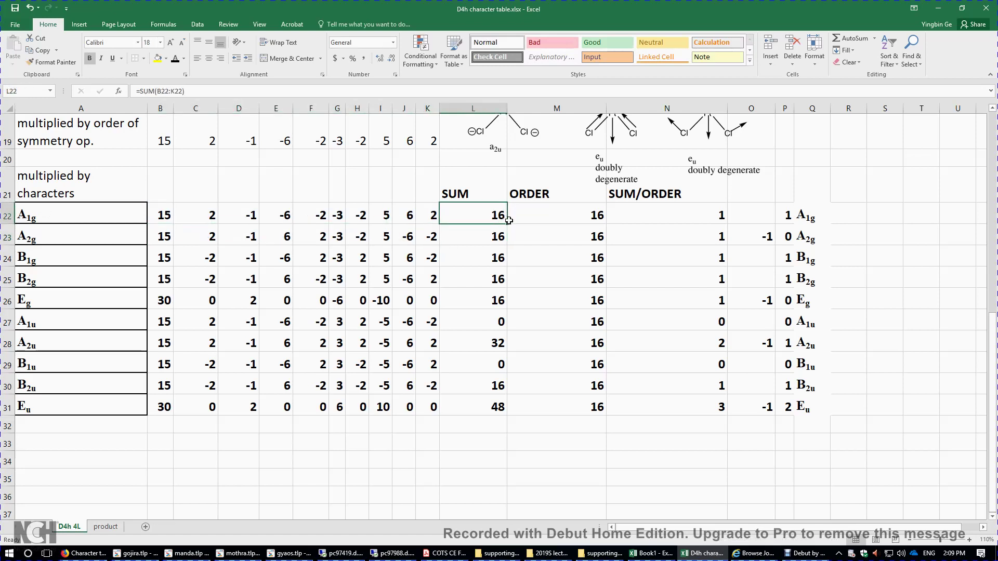
drag(508, 223, 499, 409)
click(466, 477)
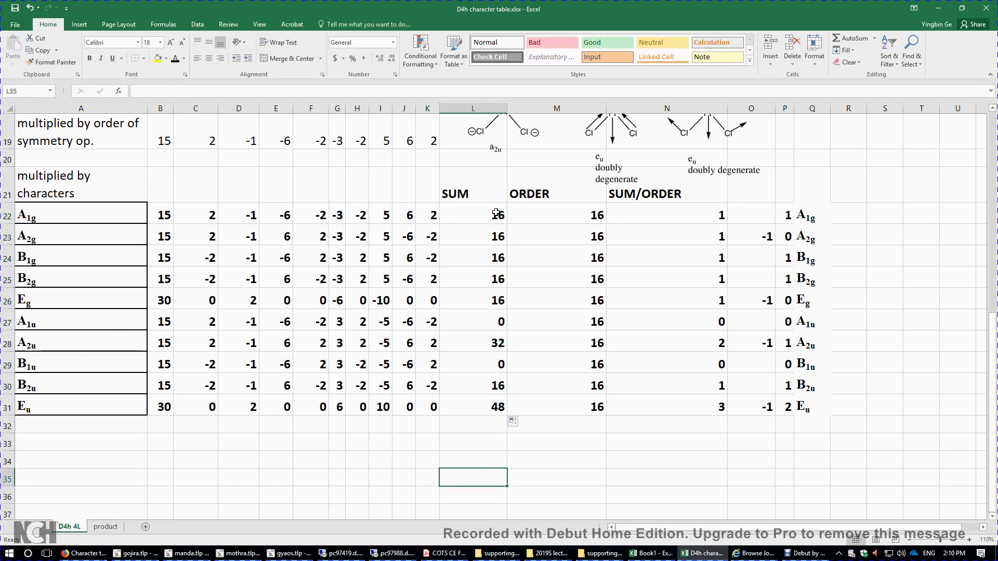
Enter =L22/M22 in N22 to divide the sum by the group order, and fill it down to N31
click(576, 216)
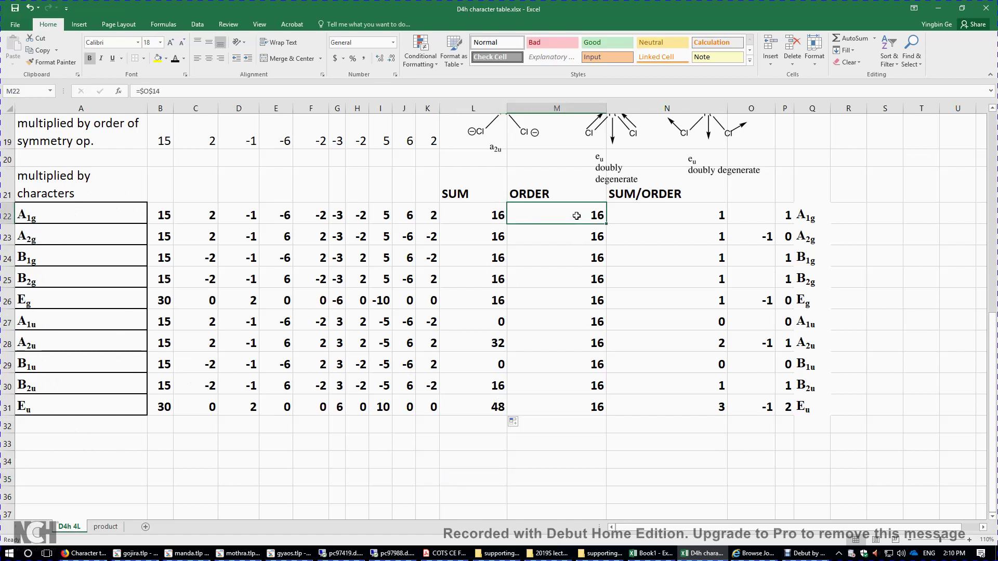
click(715, 217)
double_click(706, 211)
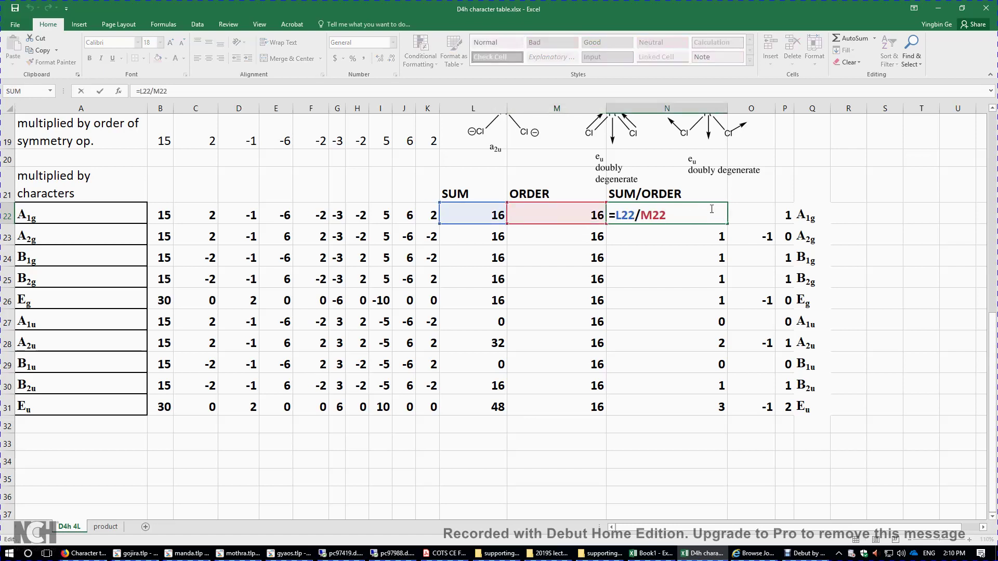
key(Return)
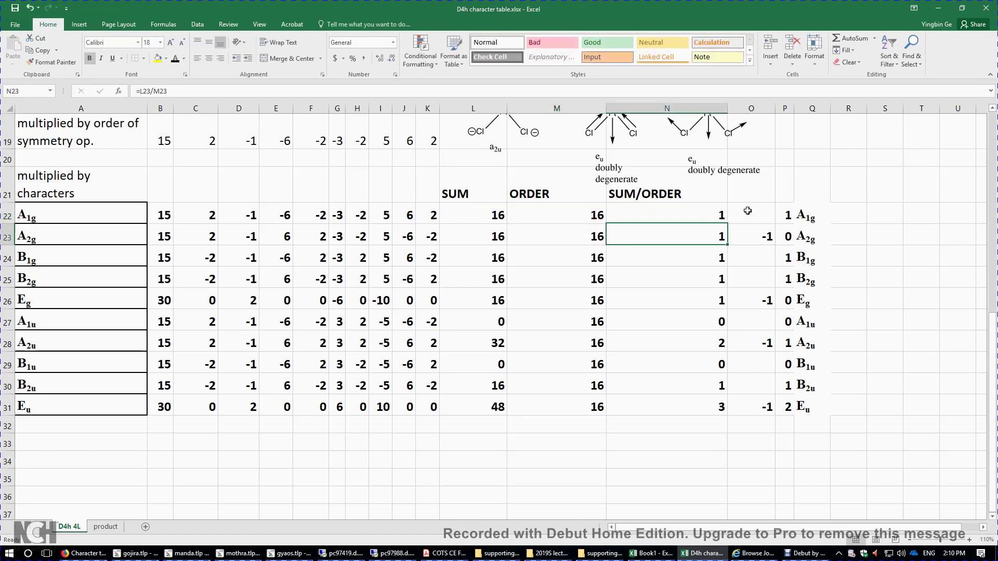
click(692, 211)
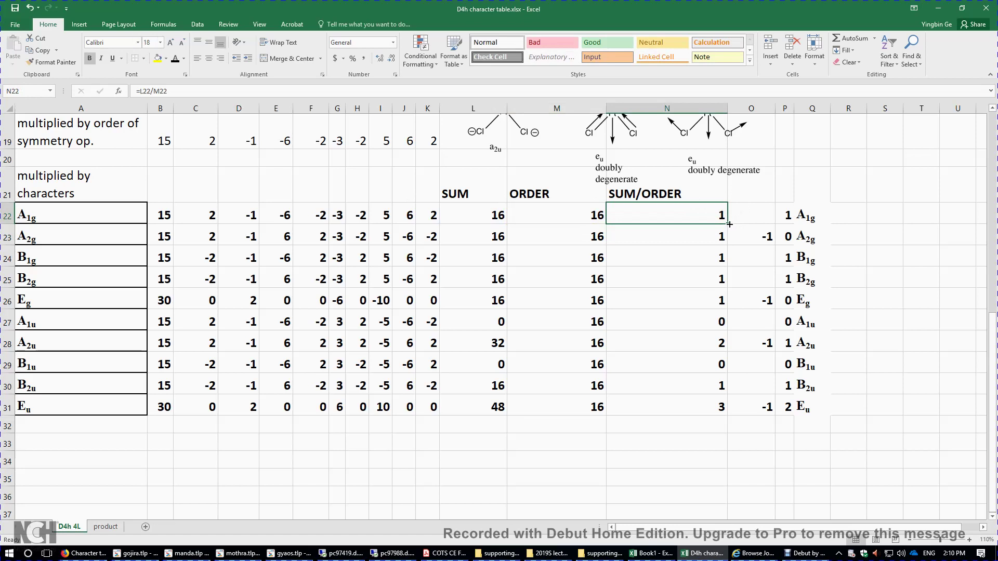
drag(729, 224, 728, 412)
click(696, 467)
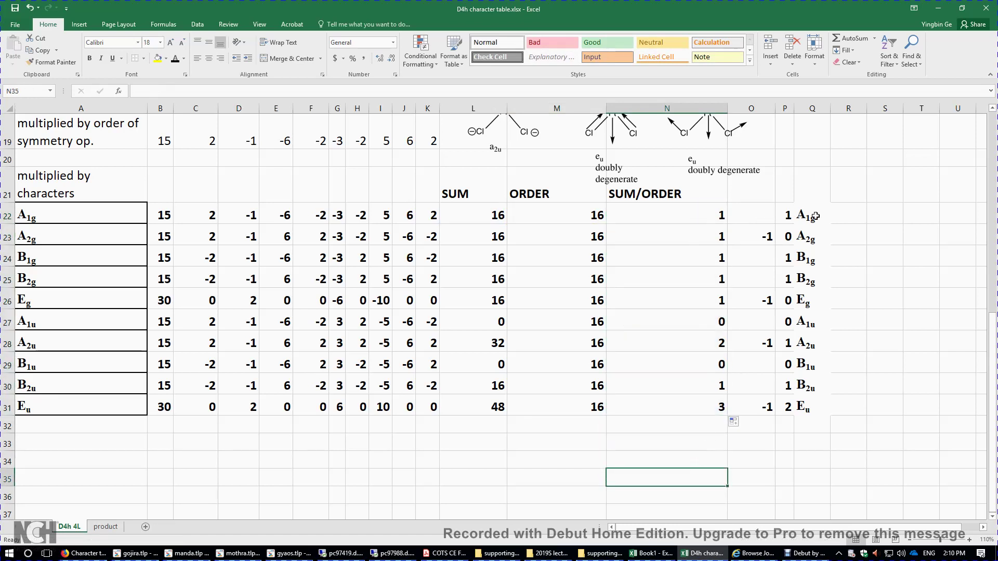
Review the SUM/ORDER values against their irreducible representations for the gerade rows, from A1g through Eg
scroll(831, 200, up, 1)
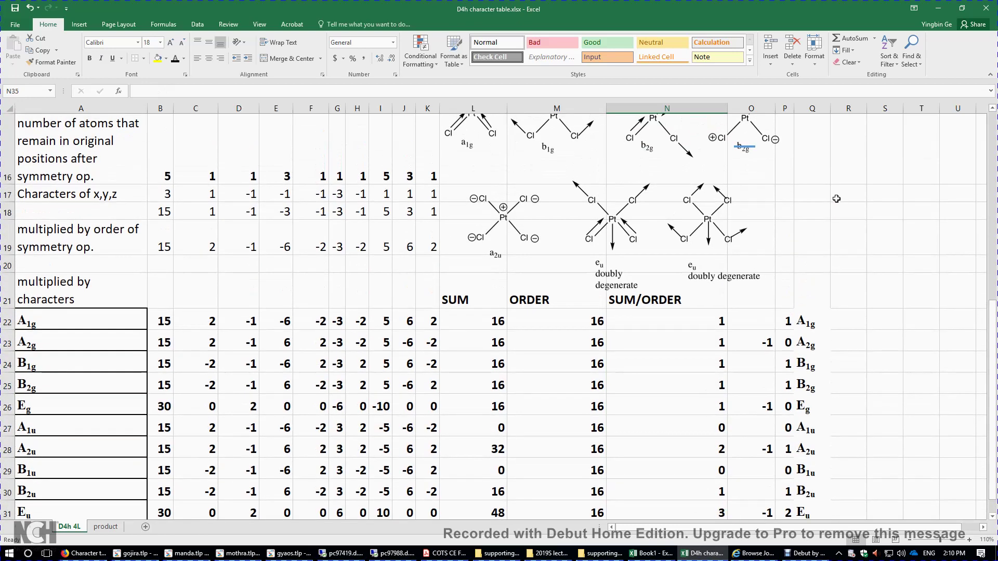
scroll(840, 205, down, 1)
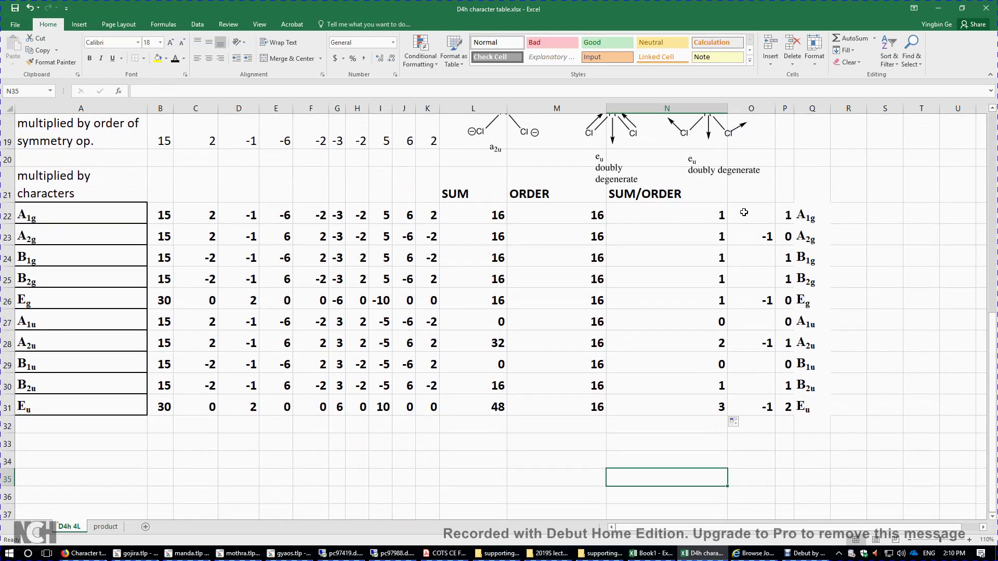
click(713, 216)
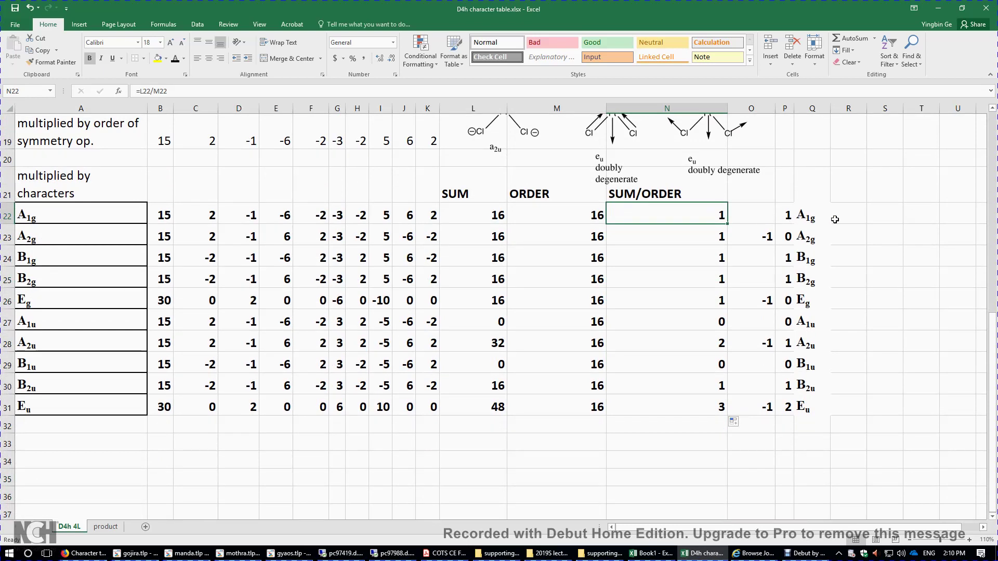
click(814, 216)
click(713, 229)
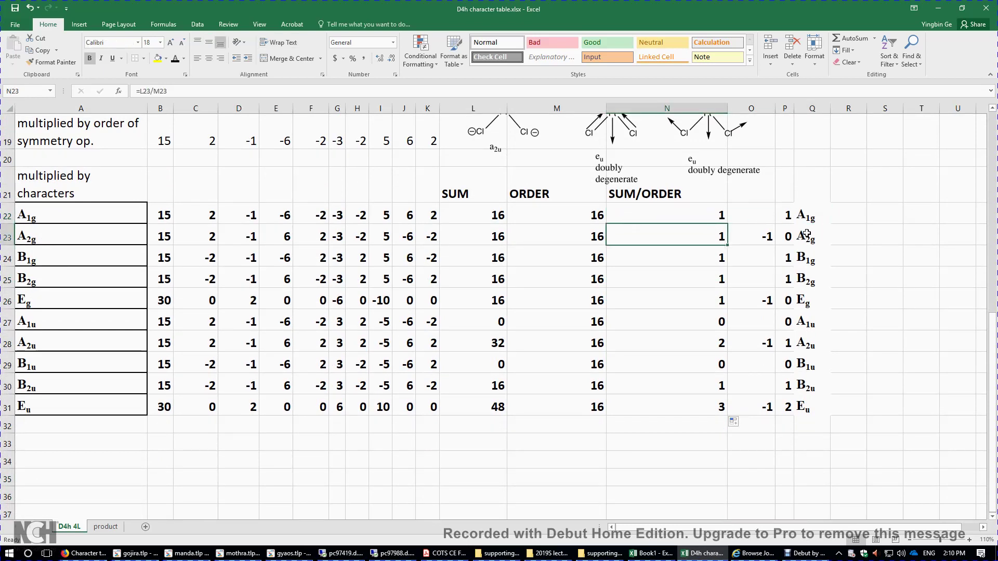
click(716, 255)
click(704, 281)
key(Right)
key(Right)
key(Right)
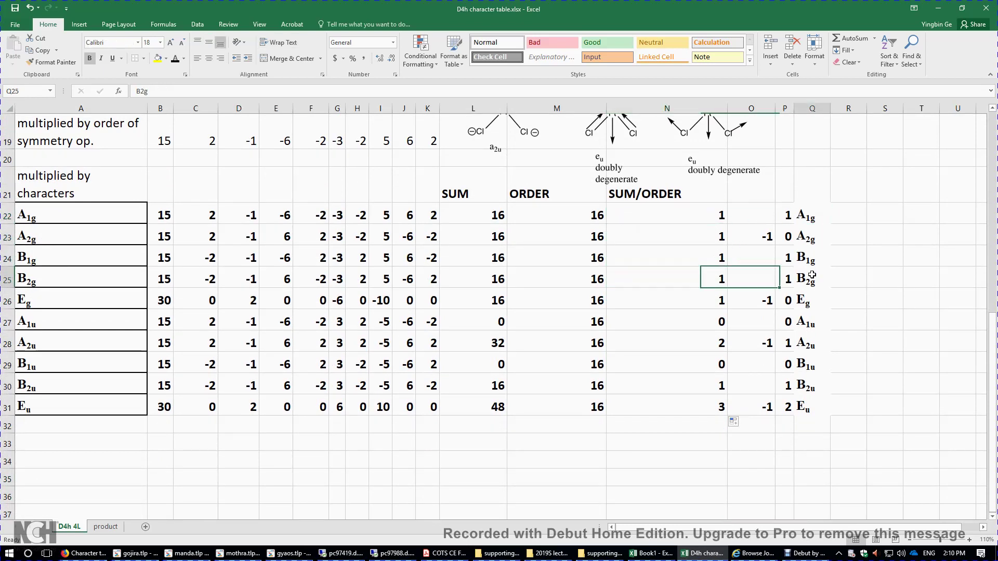
click(691, 302)
key(Right)
key(Right)
key(Right)
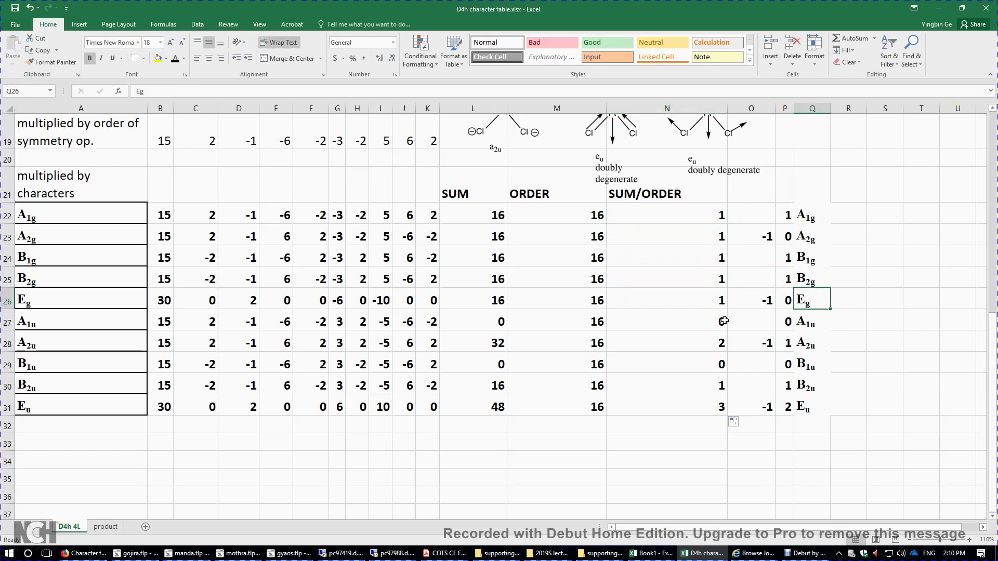
Review the SUM/ORDER values against their irreducible representations for the ungerade rows, from A1u through Eu
click(722, 322)
click(813, 321)
click(721, 342)
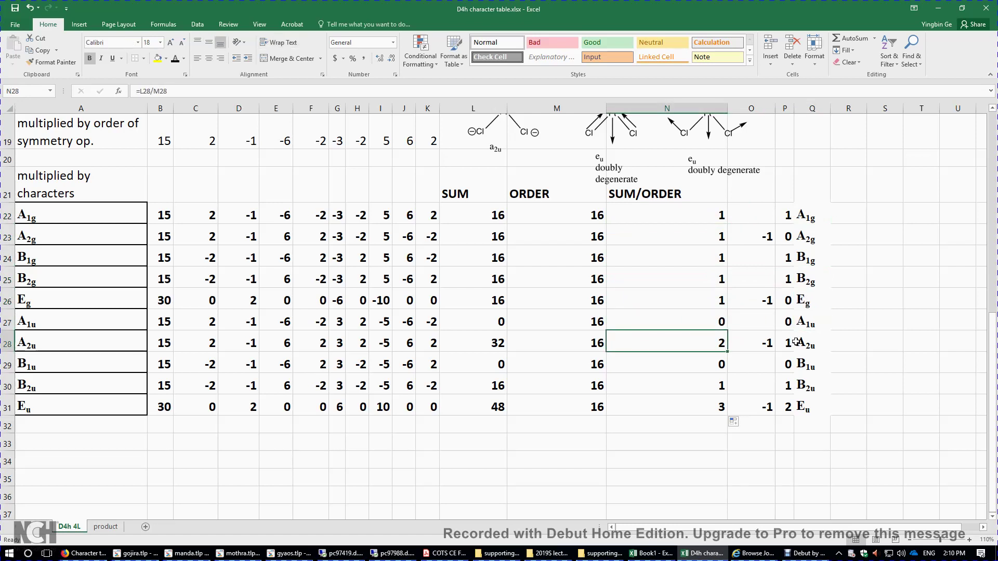
key(Right)
key(Right)
key(Right)
click(702, 362)
key(Right)
key(Right)
key(Right)
click(702, 383)
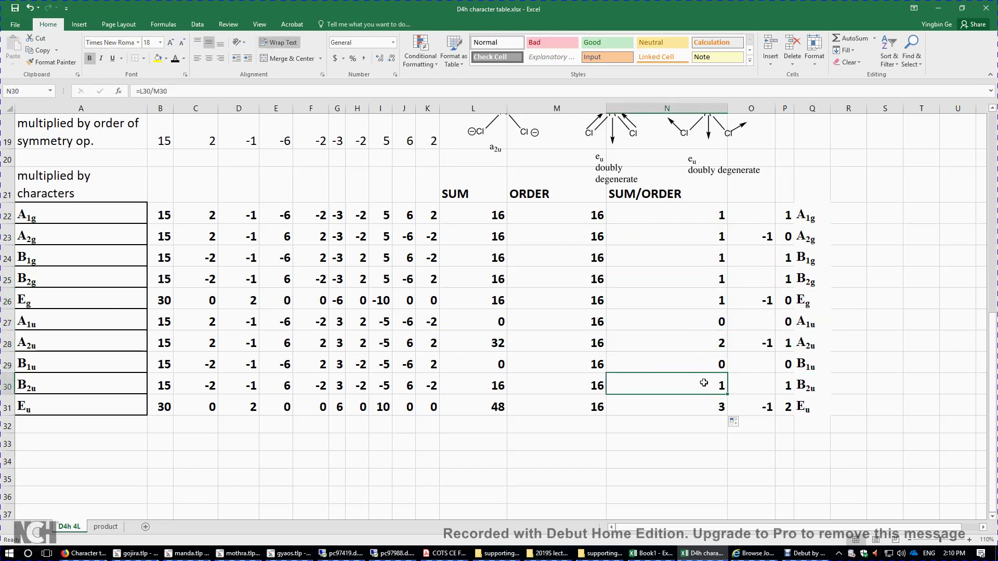
click(700, 404)
key(Right)
key(Right)
key(Right)
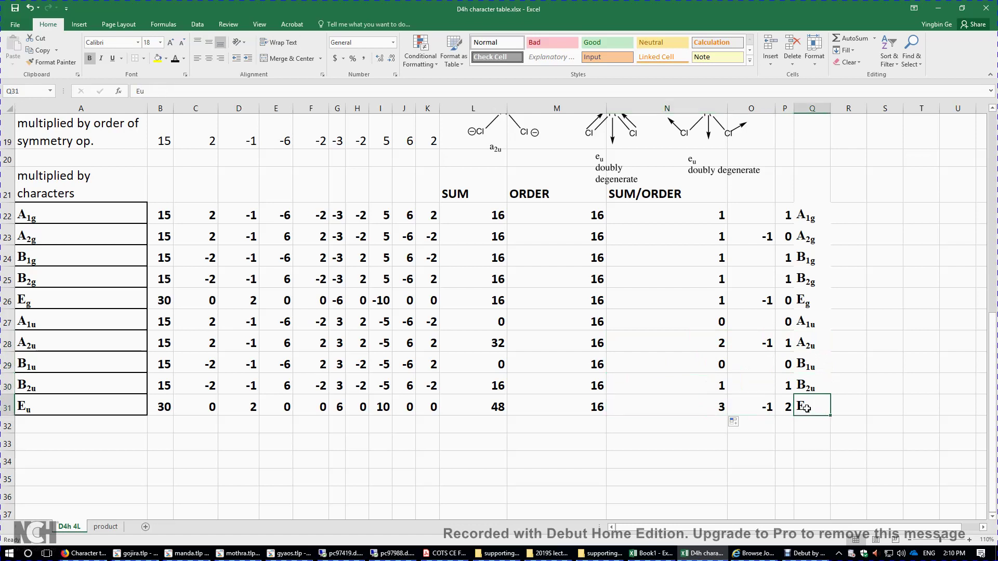
click(752, 459)
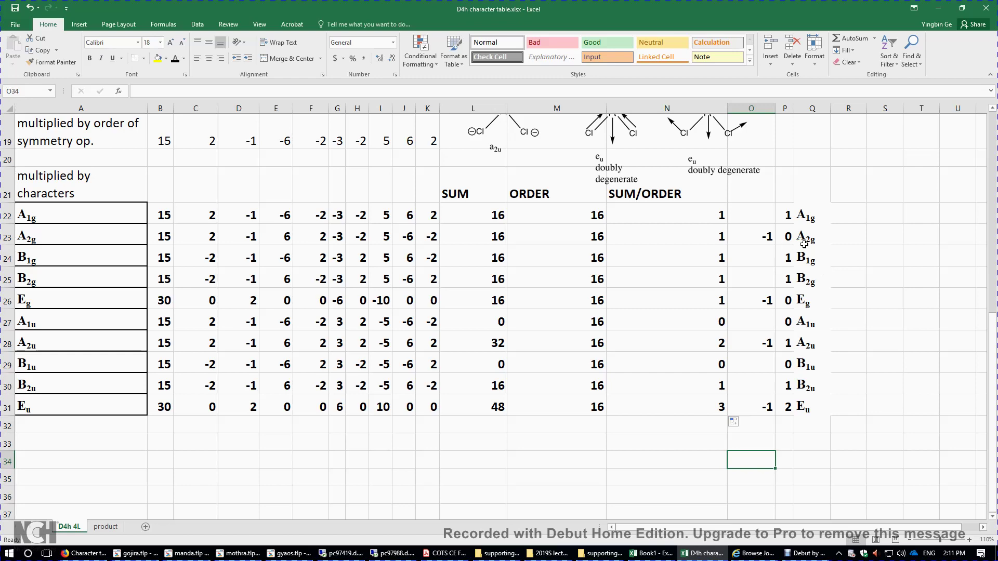
Examine the character table's linear functions and rotations to identify the representations for translation (Eu, A2u) and rotation (Eg, A2g)
scroll(641, 244, up, 6)
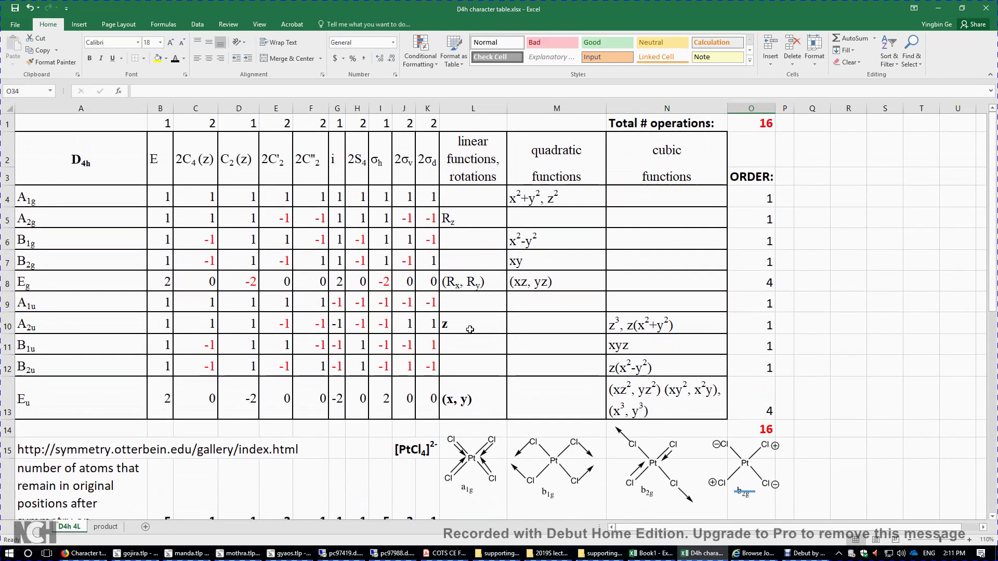
click(460, 396)
click(26, 396)
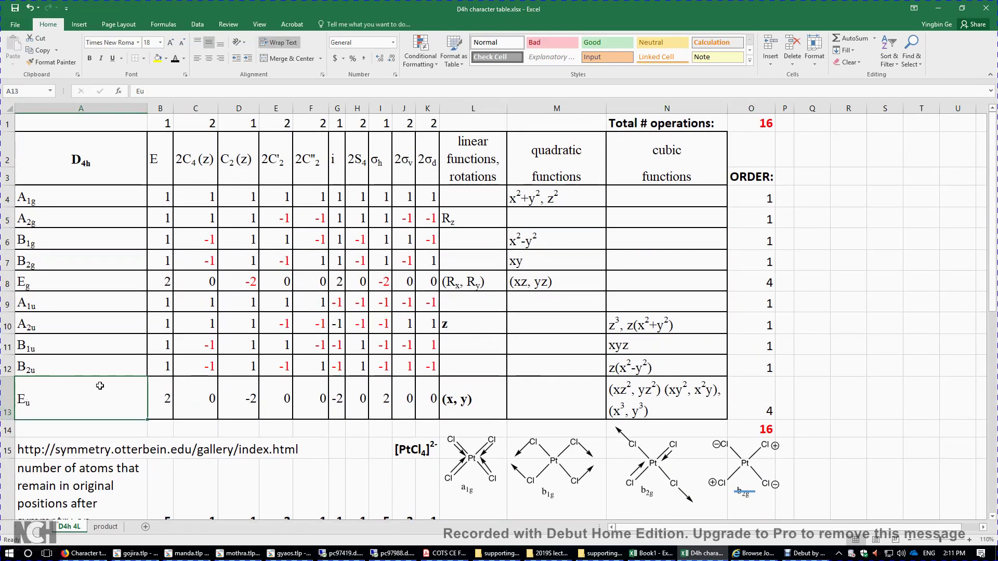
click(60, 319)
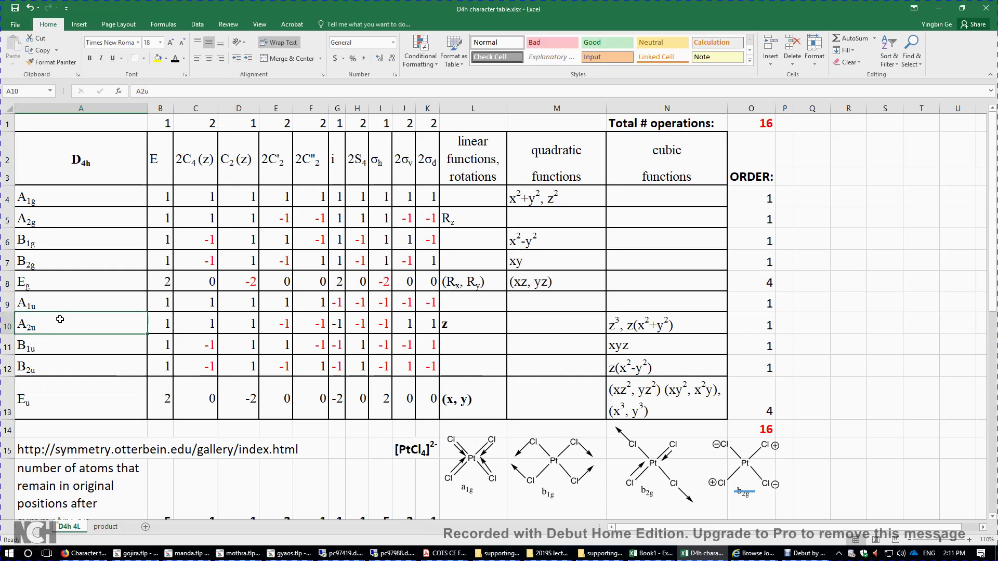
click(82, 283)
click(92, 217)
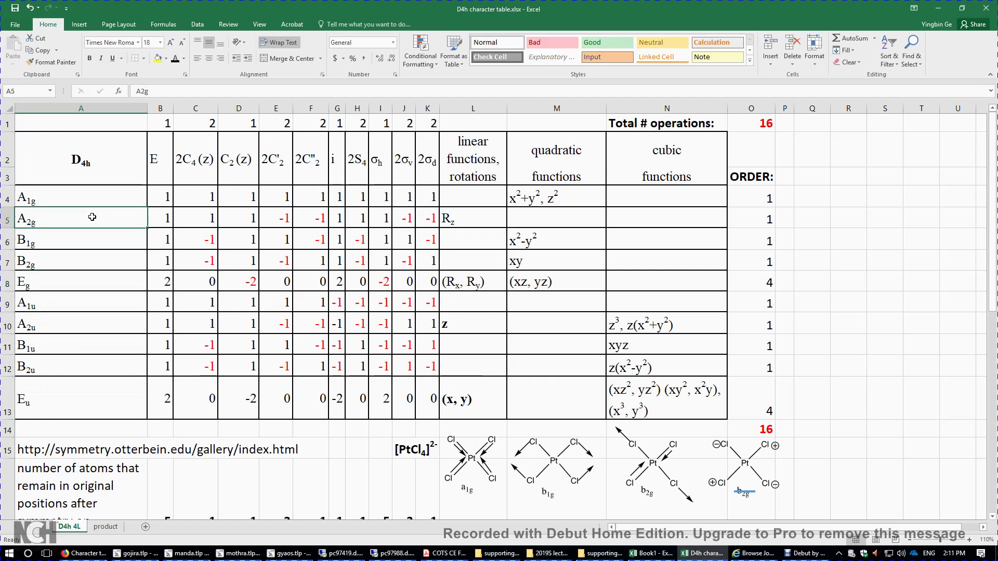
scroll(626, 283, down, 6)
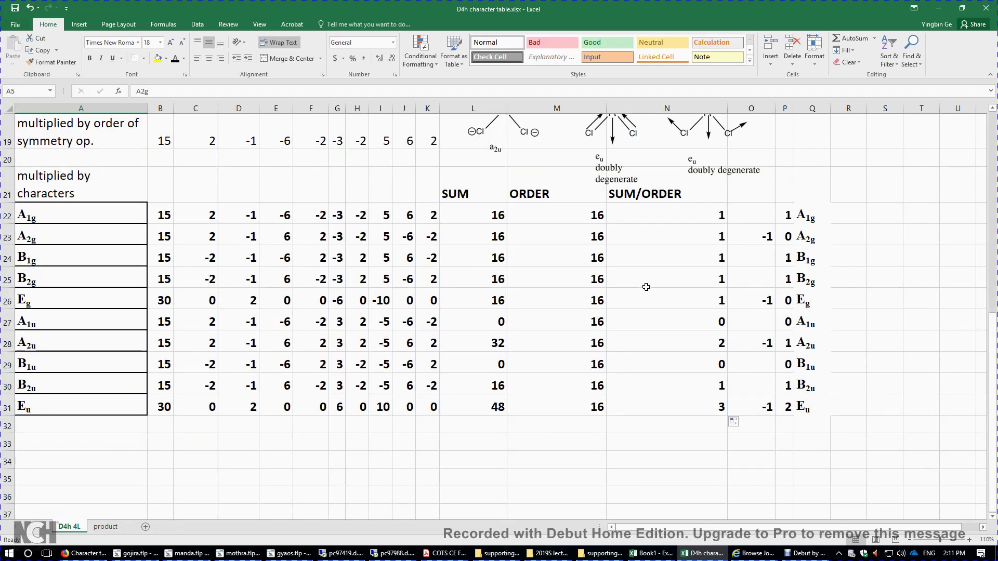
Check the column O subtractions for the translational and rotational representations in the Eu, A2u, Eg and A2g rows
click(806, 407)
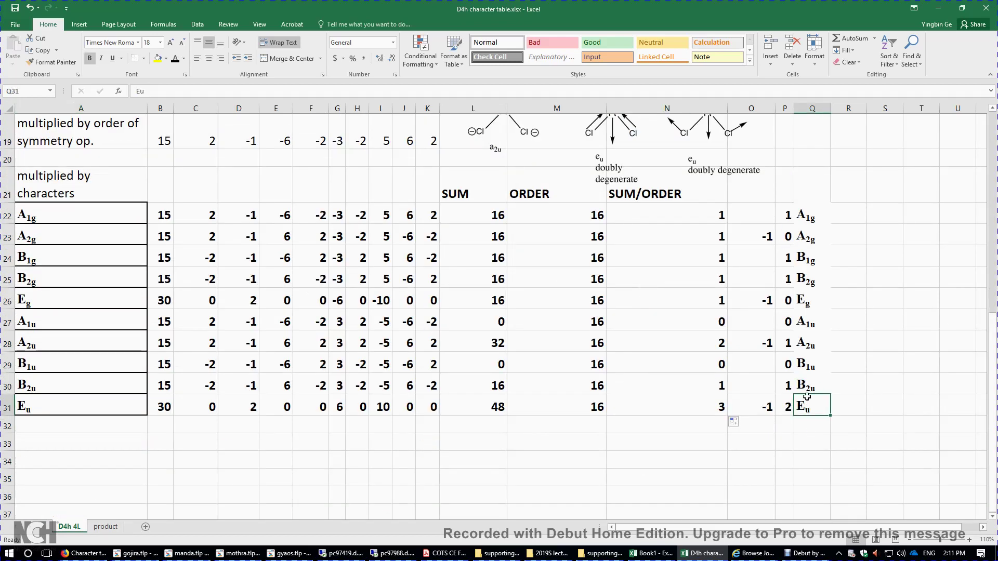
click(806, 345)
click(806, 301)
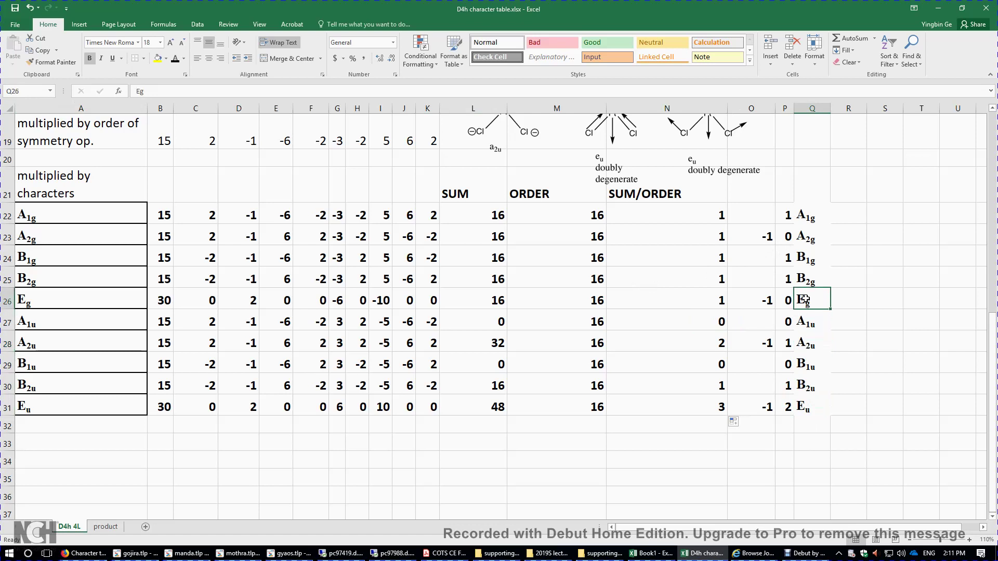
click(811, 234)
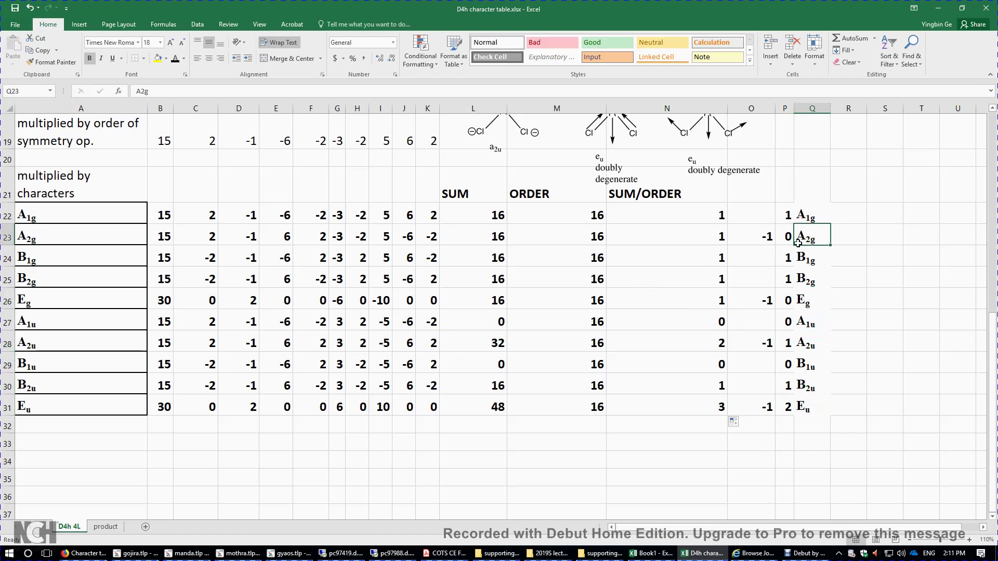
click(762, 237)
click(759, 292)
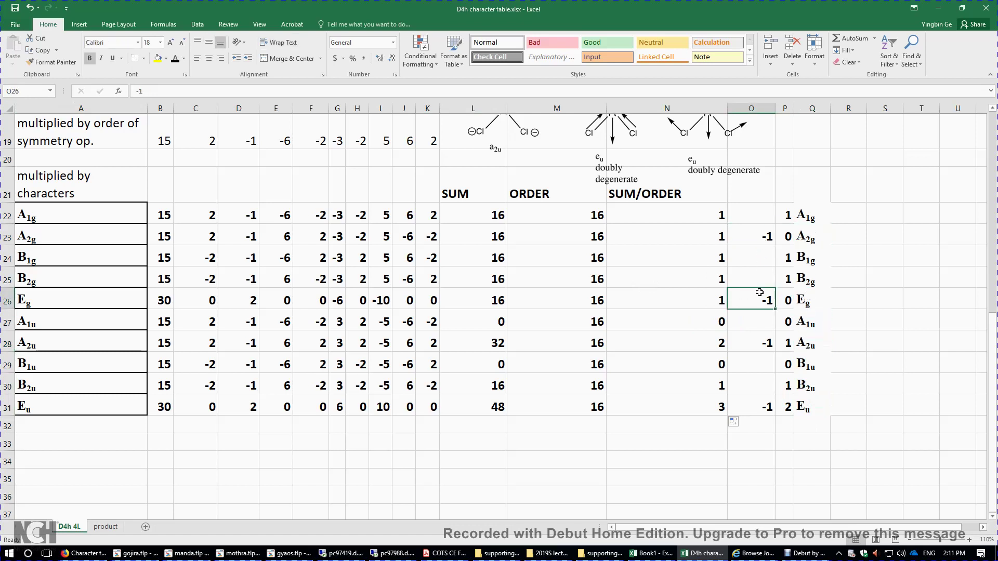
click(764, 340)
click(763, 382)
click(765, 406)
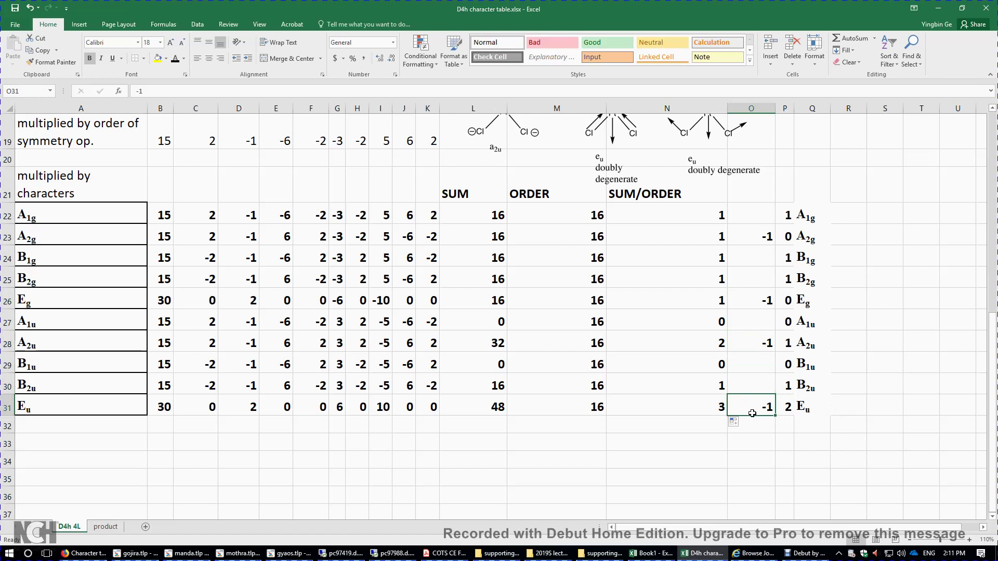
click(868, 443)
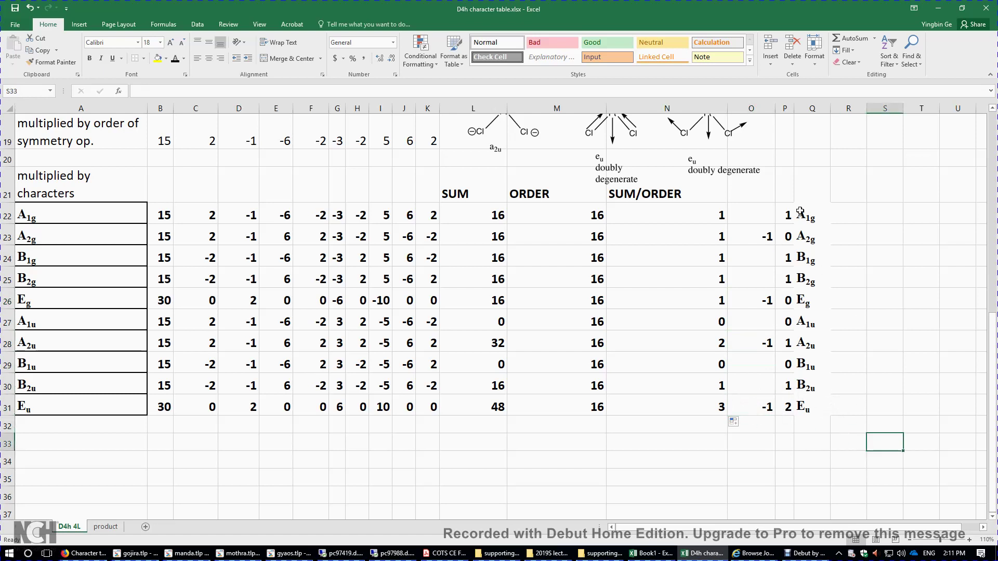
Compare N22:N31 with O22:O31, and inspect the formulas in P22 and P23 that add the two columns
drag(713, 210, 715, 405)
drag(750, 216, 754, 408)
click(923, 366)
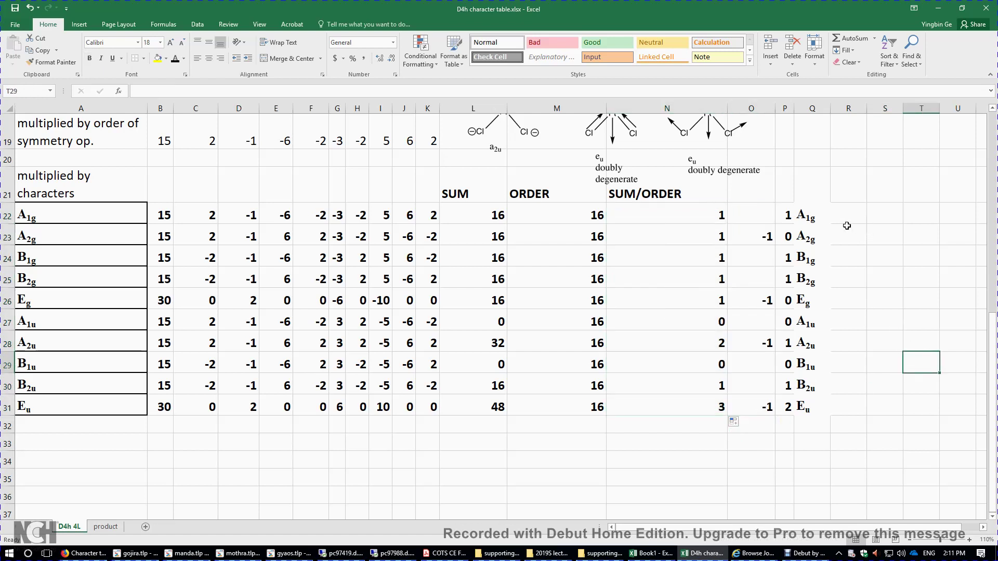
double_click(782, 220)
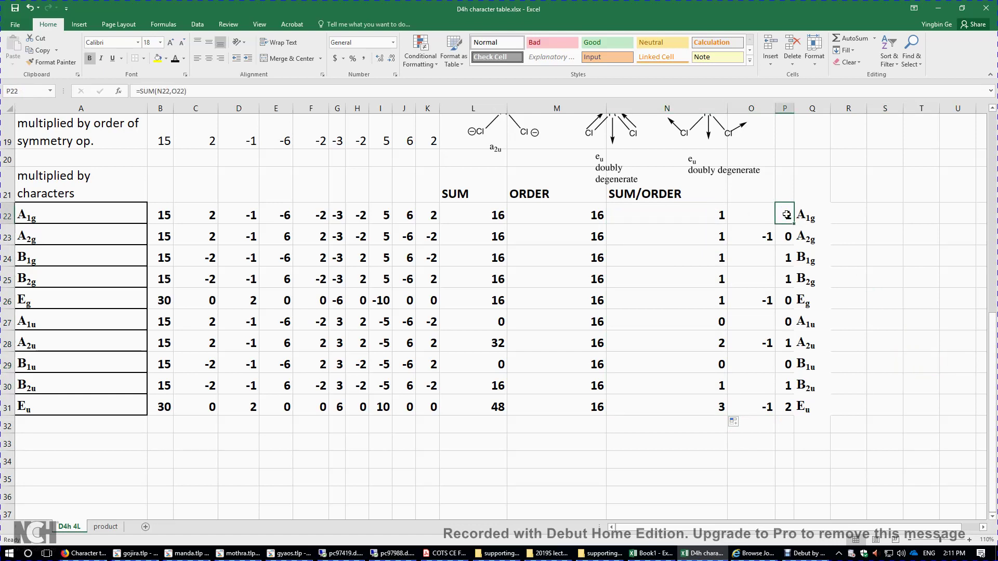
key(Return)
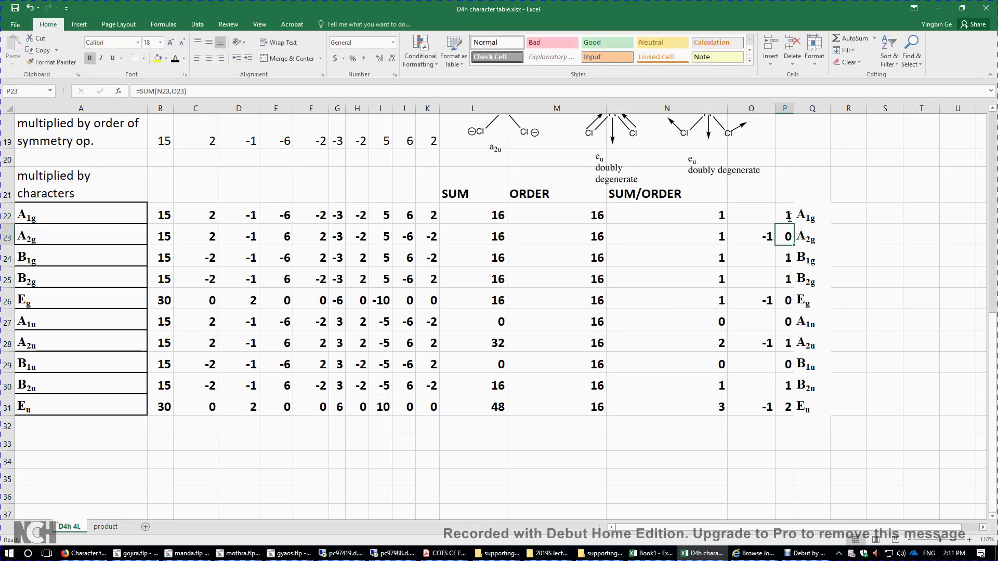
double_click(788, 237)
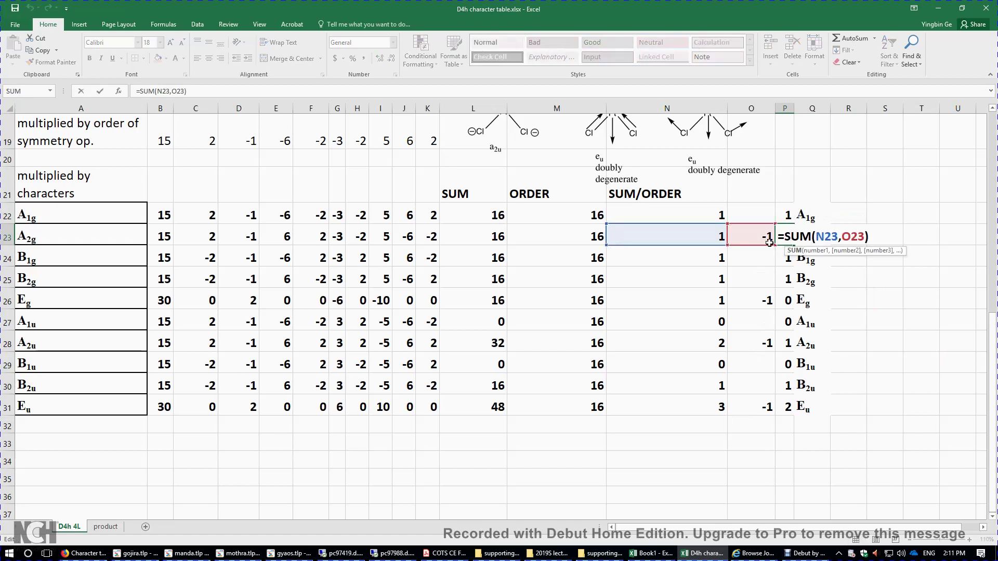
key(Return)
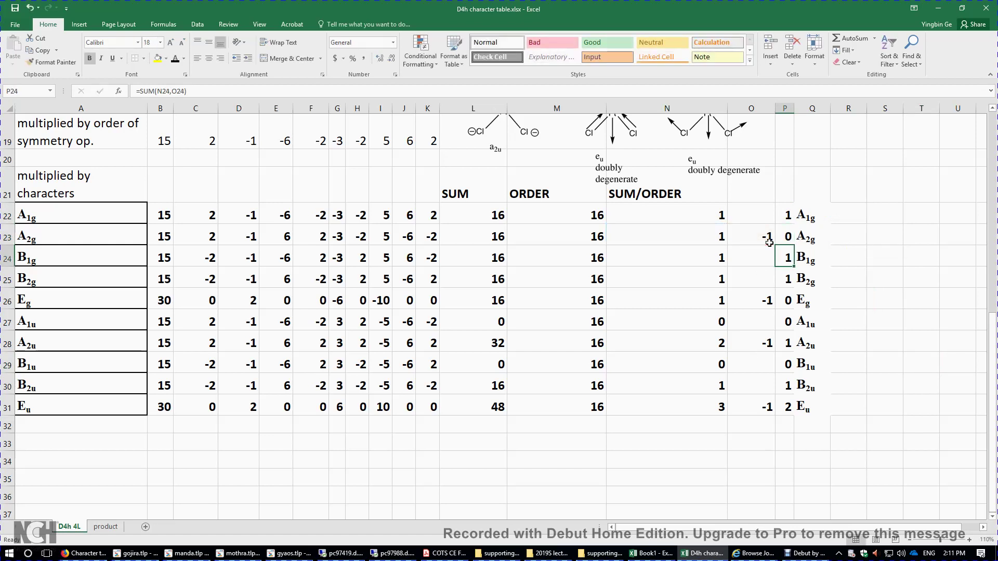
Fill the formula =SUM(N22,O22) from P22 down to P31 to get the vibrational count of each representation
click(781, 220)
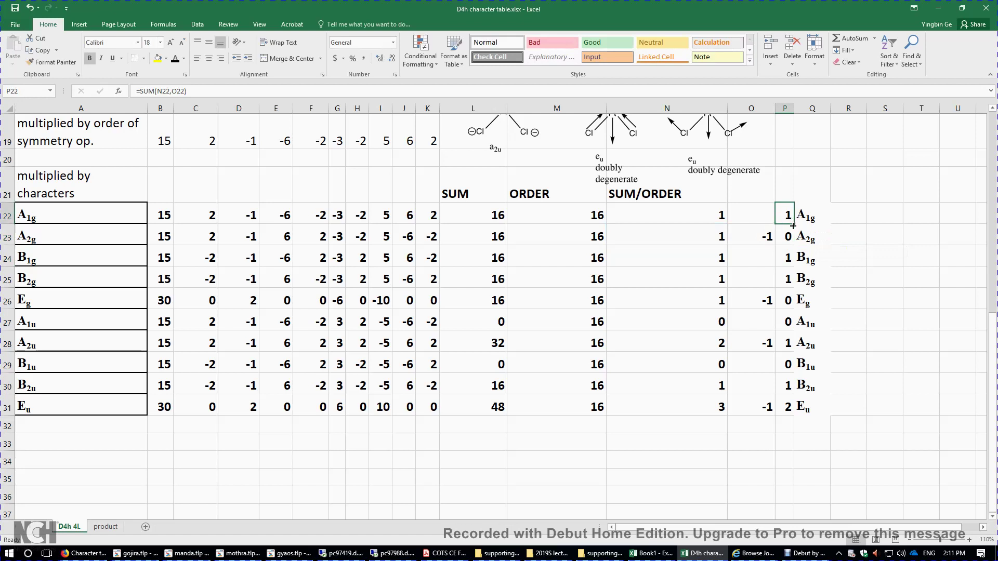
drag(793, 226, 791, 415)
click(762, 468)
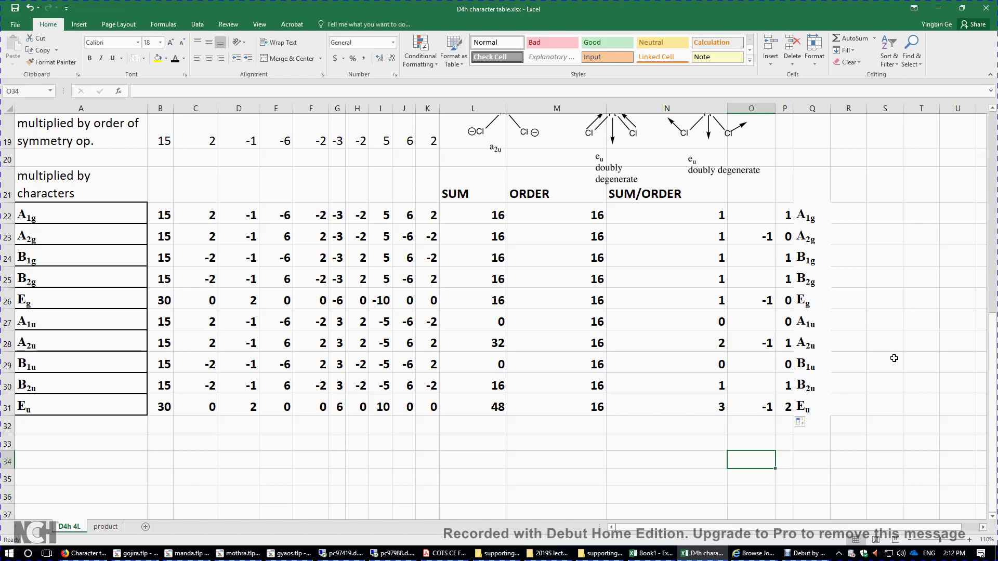
Compare the [PtCl4]2- vibration drawings with the counts in column P, including the doubly degenerate Eu modes in row 31
scroll(894, 358, up, 2)
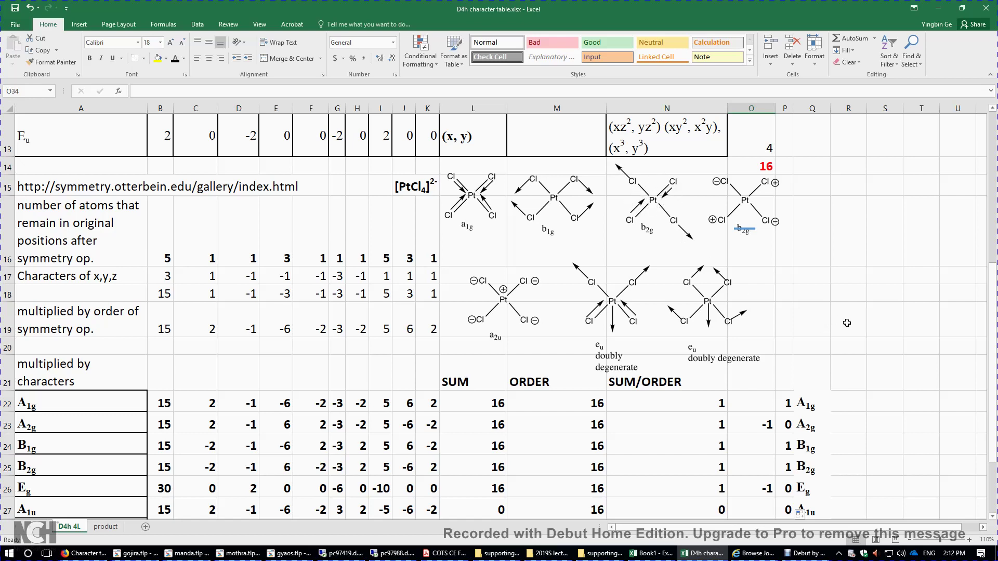
scroll(849, 315, down, 1)
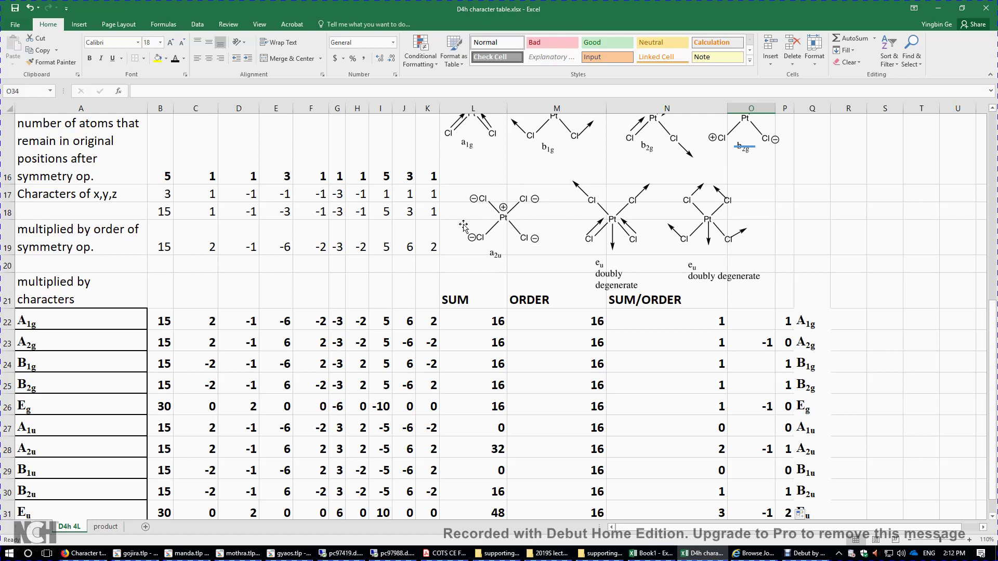
scroll(881, 375, down, 1)
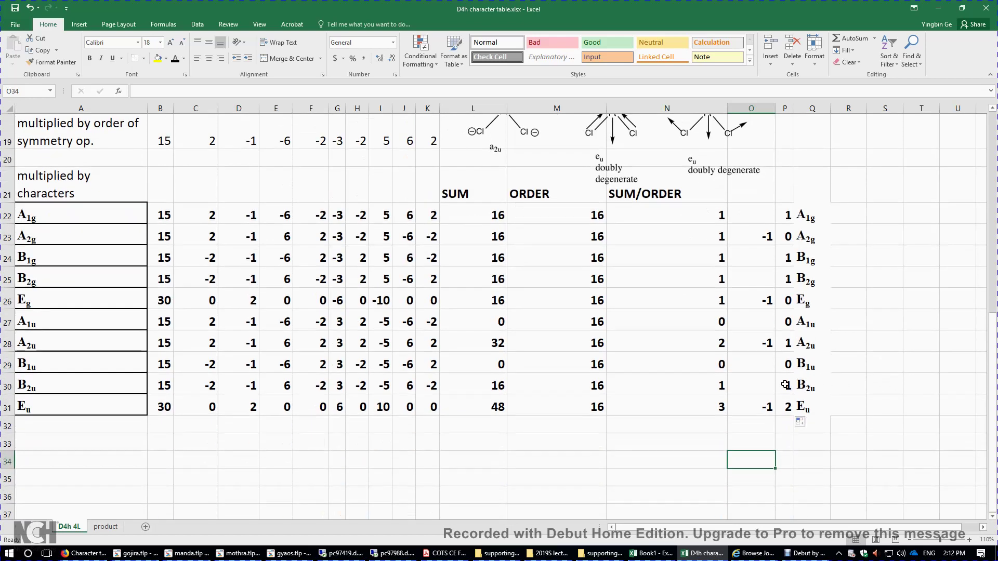
drag(787, 406, 811, 406)
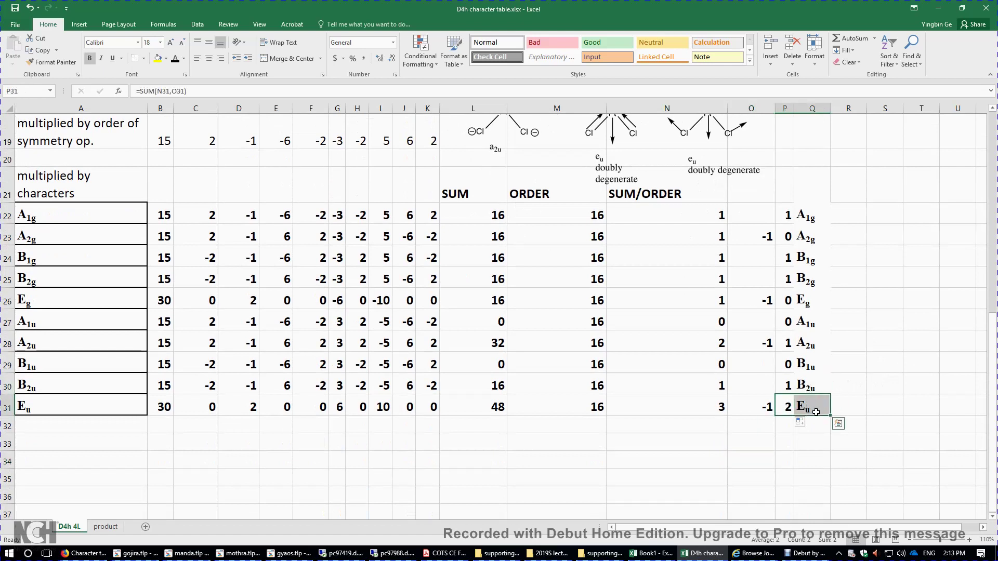
scroll(809, 390, up, 1)
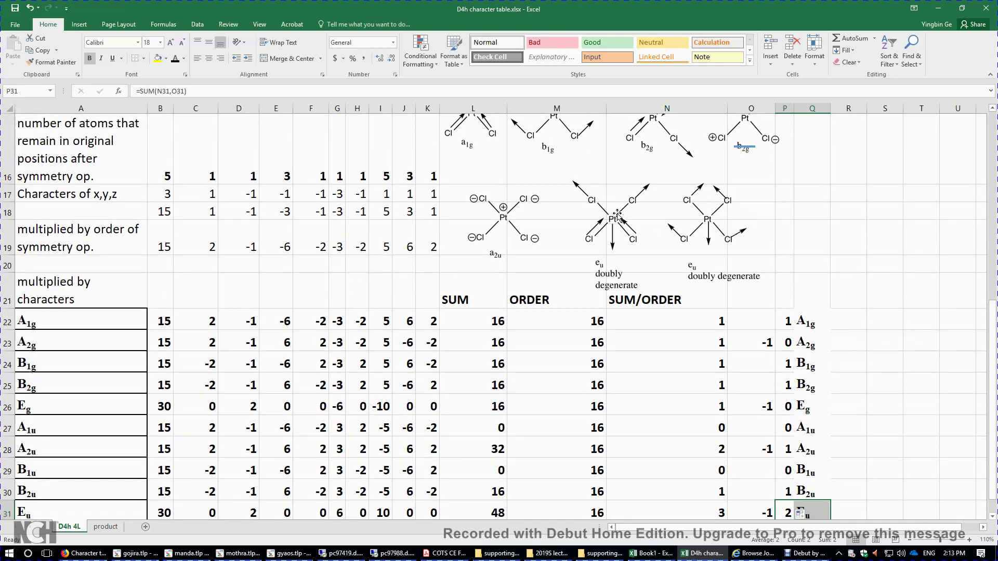
scroll(847, 312, down, 1)
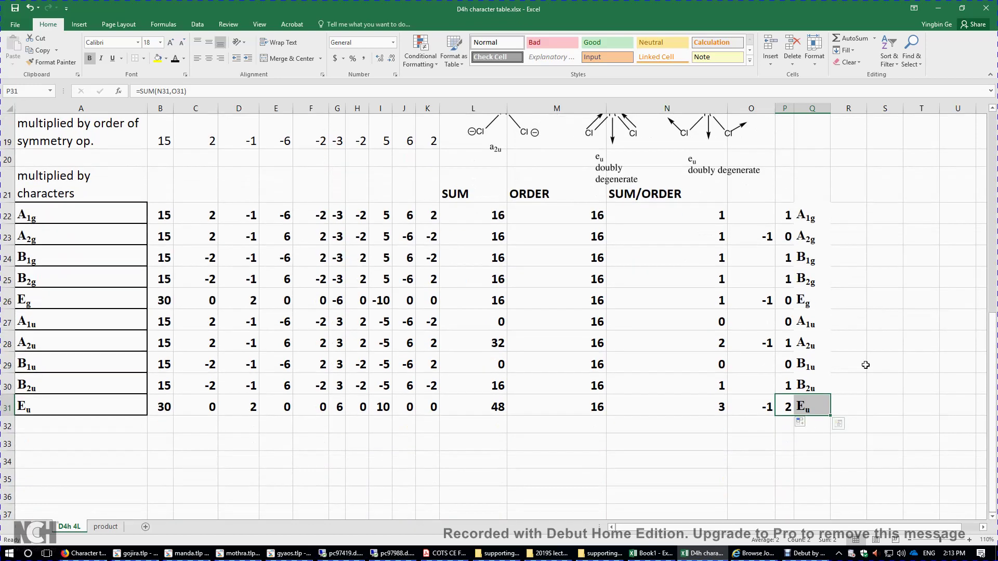
Examine the B2u count in row 30 against the vibration drawings and the D4h character table
click(820, 385)
drag(781, 387, 821, 386)
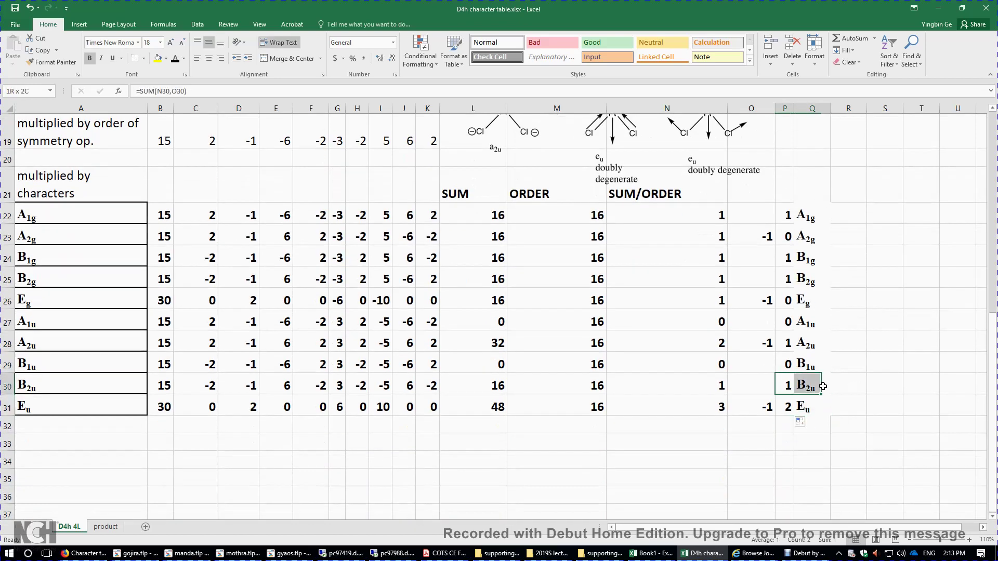
scroll(873, 352, up, 3)
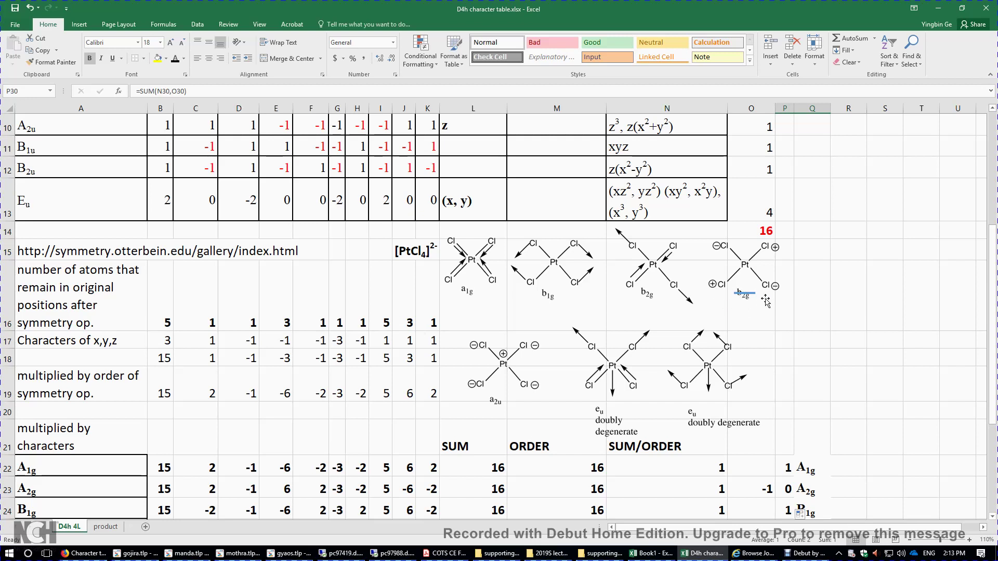
scroll(854, 331, down, 2)
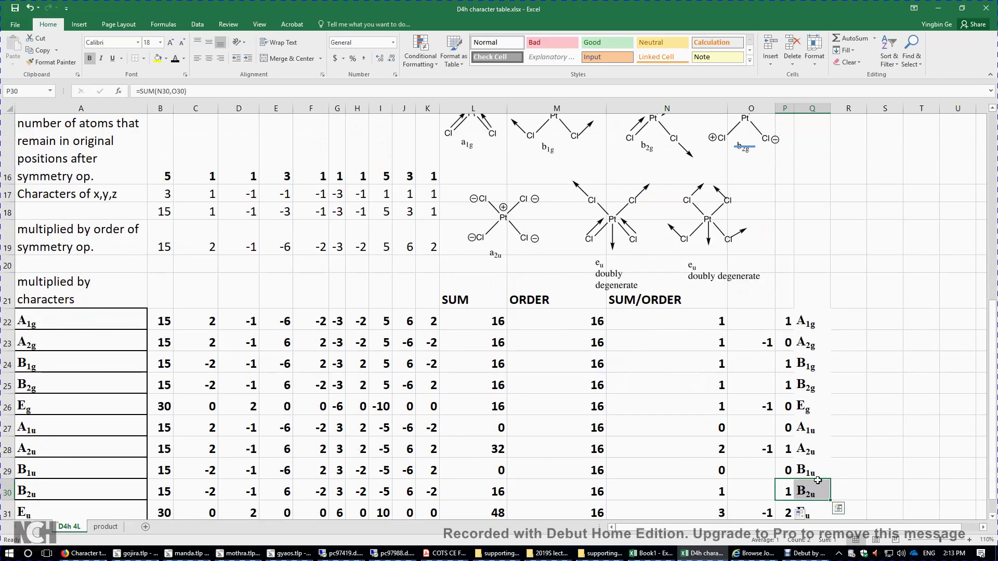
scroll(831, 353, up, 2)
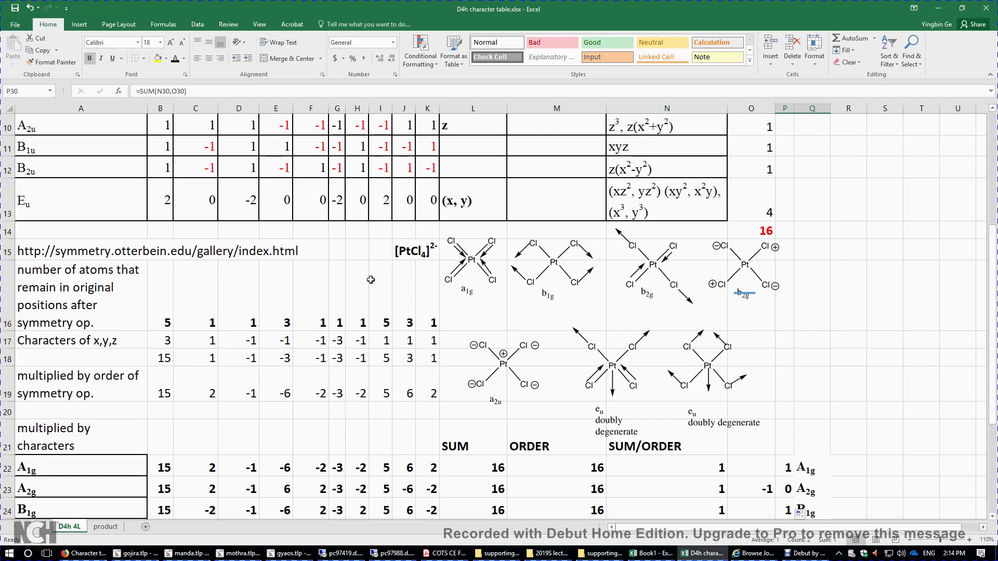
scroll(834, 324, down, 3)
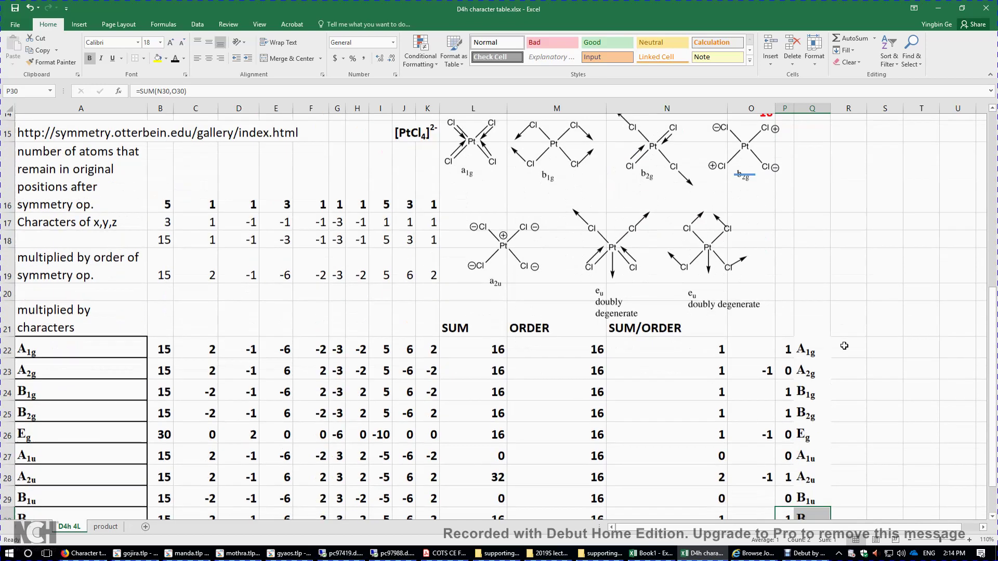
scroll(828, 343, up, 2)
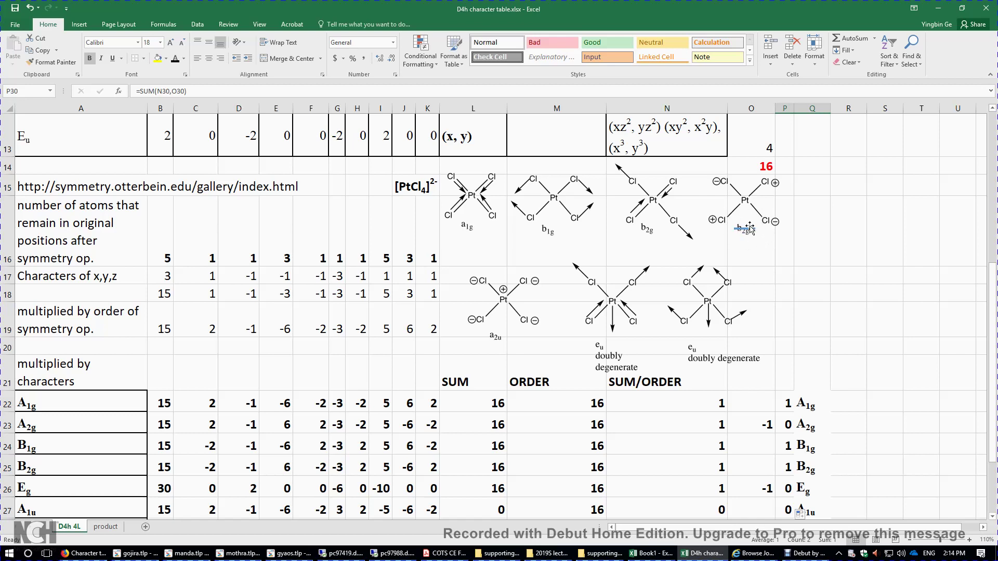
scroll(646, 262, up, 4)
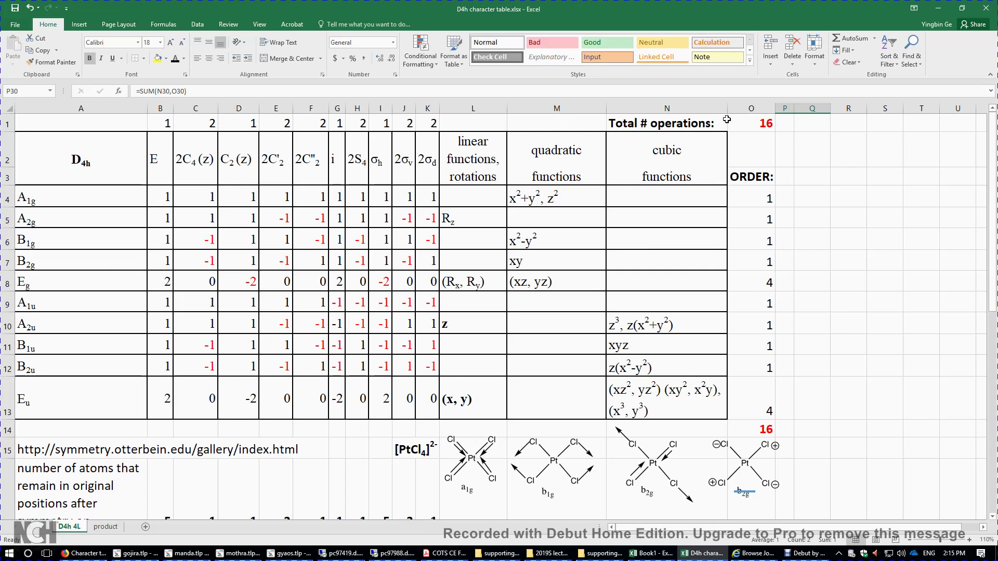
Inspect the formula in O1 that adds the numbers of symmetry operations in B1:K1
click(768, 121)
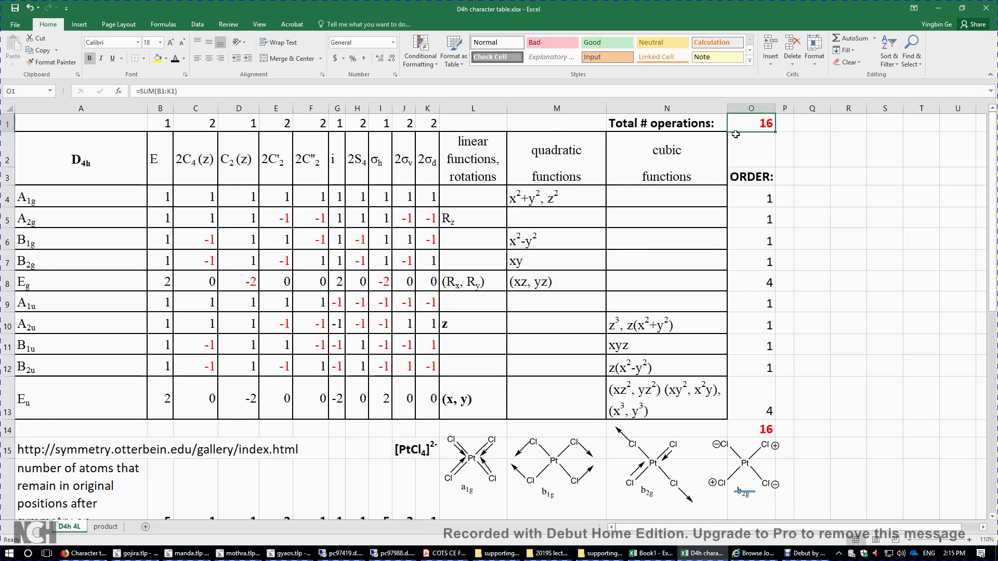
double_click(774, 123)
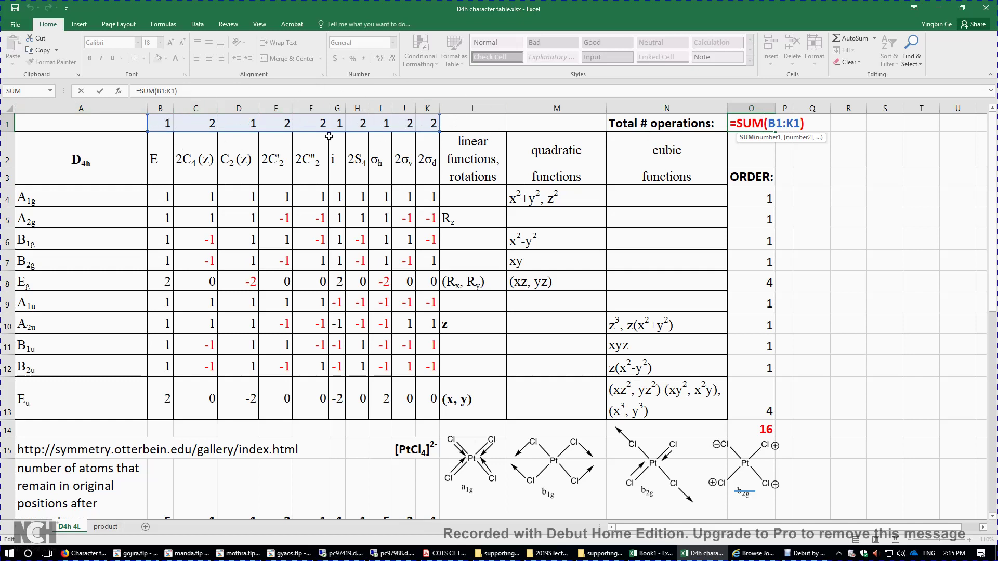
key(Return)
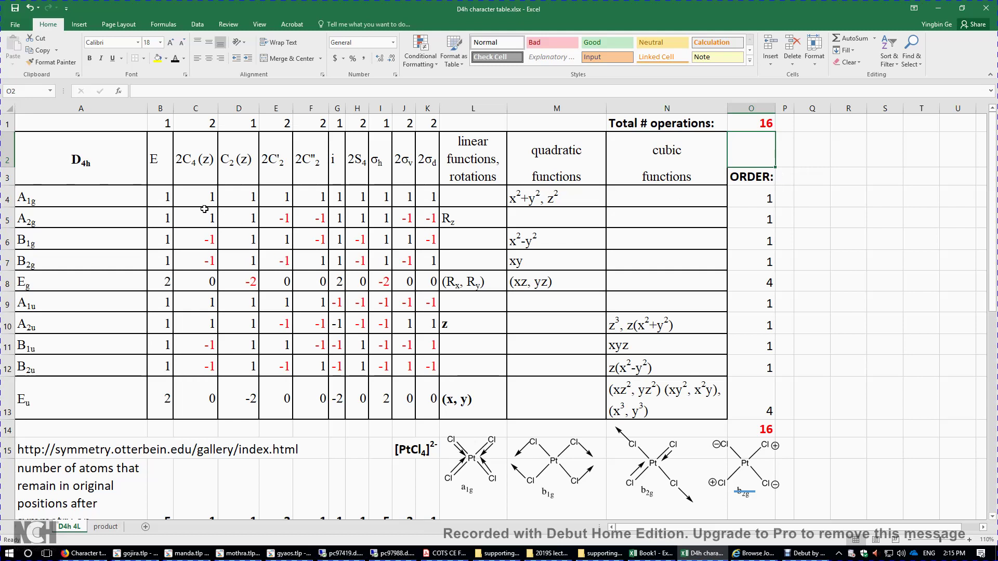
Compare the E characters in B4:B13 with their squares in O4:O13, and check the sum in O14 against the total operations in O1
drag(166, 194, 165, 397)
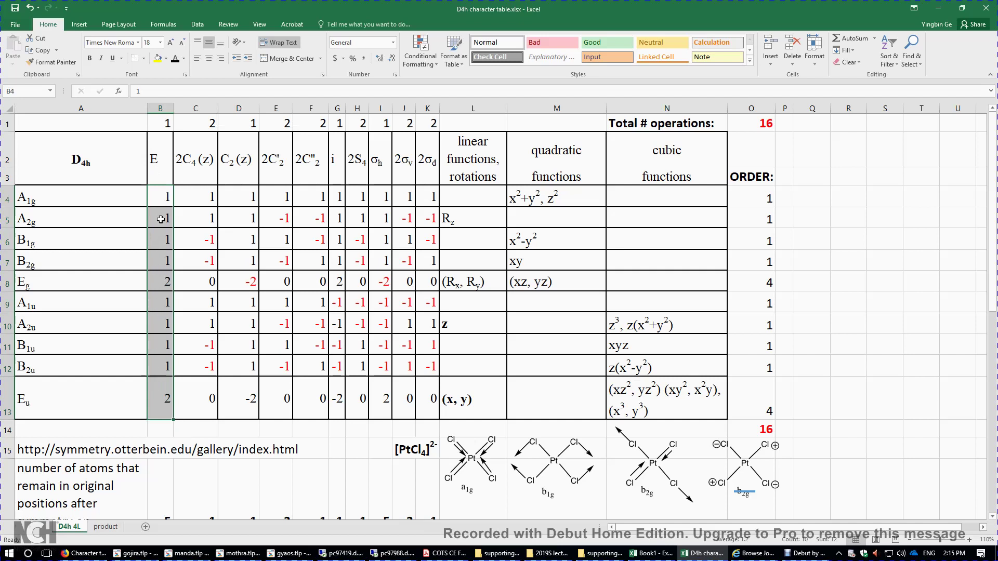
drag(754, 198, 739, 393)
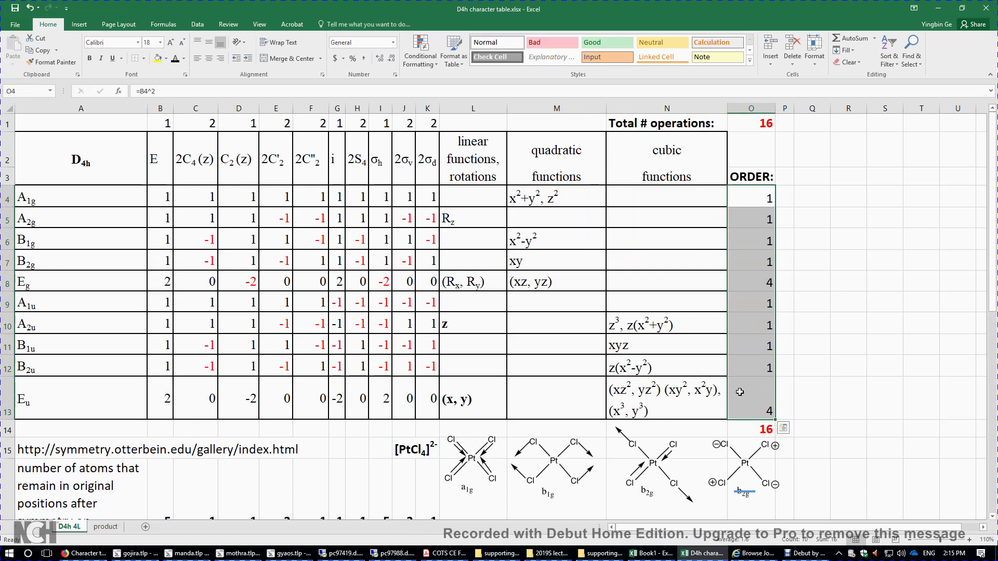
click(756, 431)
double_click(756, 431)
click(812, 404)
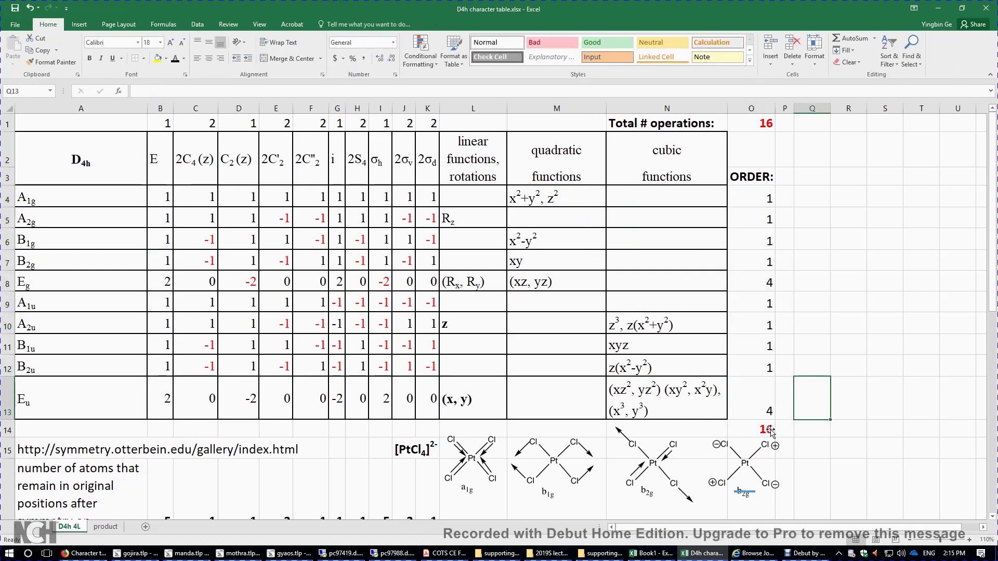
double_click(771, 432)
click(765, 129)
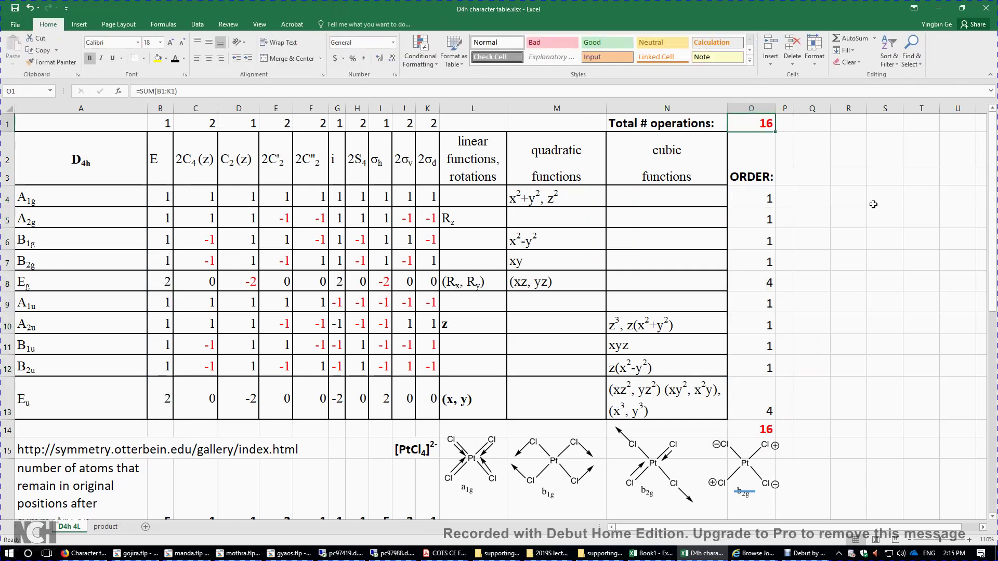